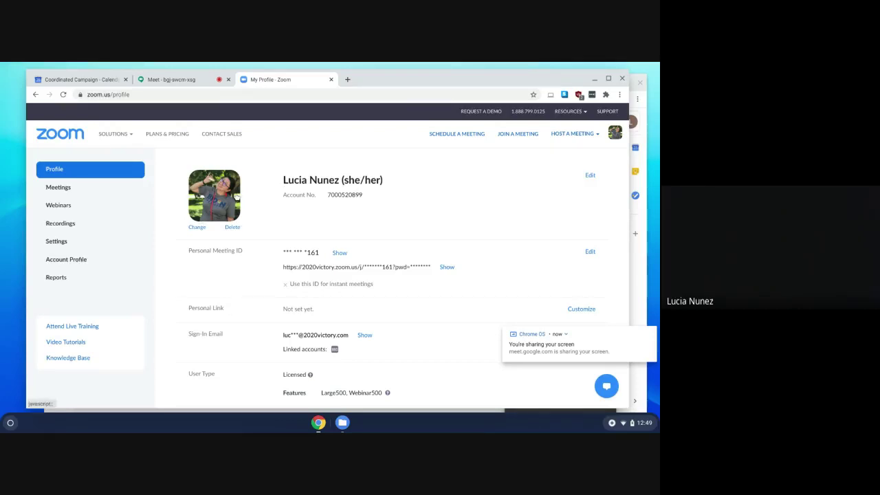
Open the Meetings page listing today's Zoom Tutorial 6 and Zoom Tutorial 4.
{"action": "left_click", "coordinate": [62, 187]}
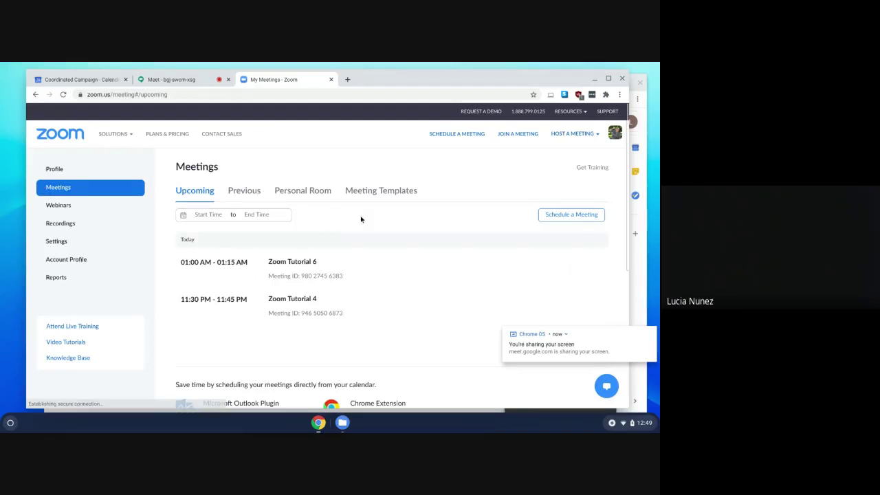
Start scheduling a new meeting and change its topic to 'Test'.
{"action": "left_click", "coordinate": [573, 215]}
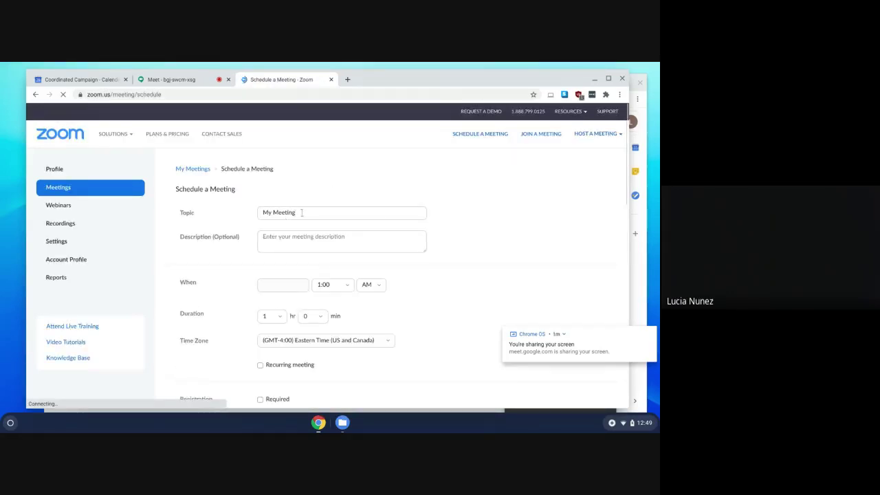
{"action": "triple_click", "coordinate": [303, 213]}
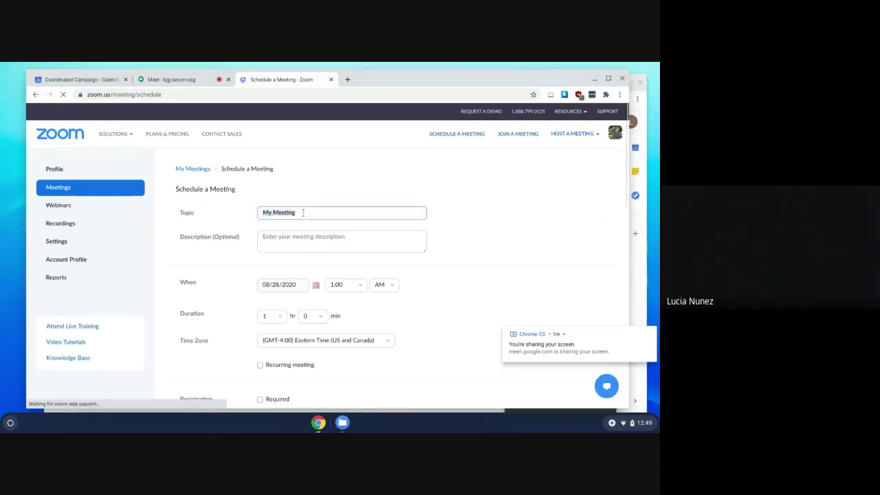
{"action": "type", "text": "Test"}
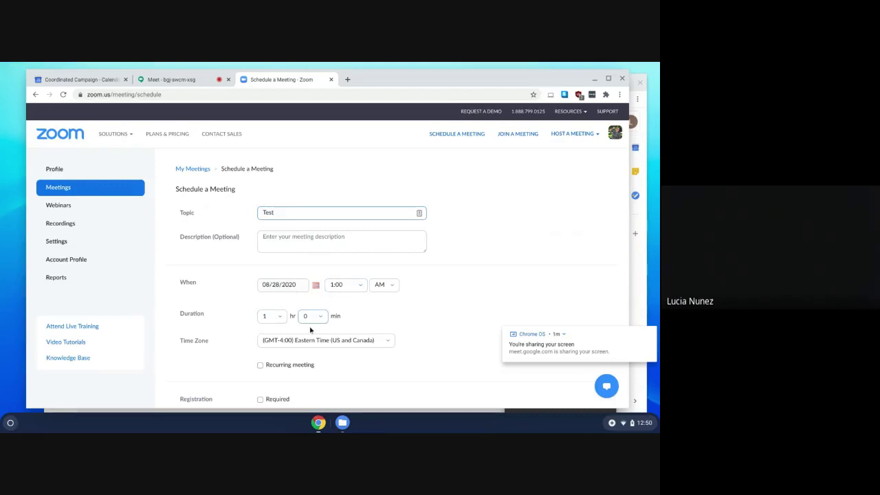
Make the meeting recurring daily, then turn recurrence back off.
{"action": "left_click", "coordinate": [260, 365]}
{"action": "scroll", "coordinate": [260, 370], "scroll_direction": "down", "scroll_amount": 2}
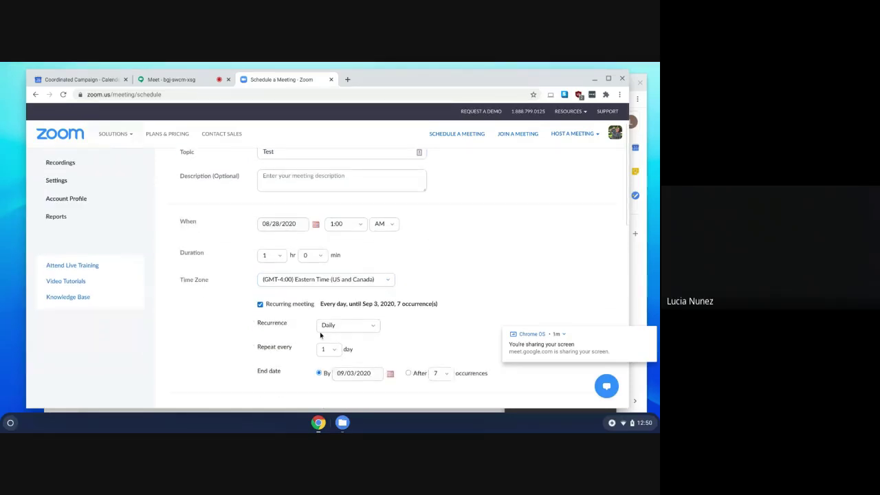
{"action": "left_click", "coordinate": [323, 333]}
{"action": "left_click", "coordinate": [328, 344]}
{"action": "left_click", "coordinate": [260, 305]}
{"action": "scroll", "coordinate": [261, 308], "scroll_direction": "down", "scroll_amount": 2}
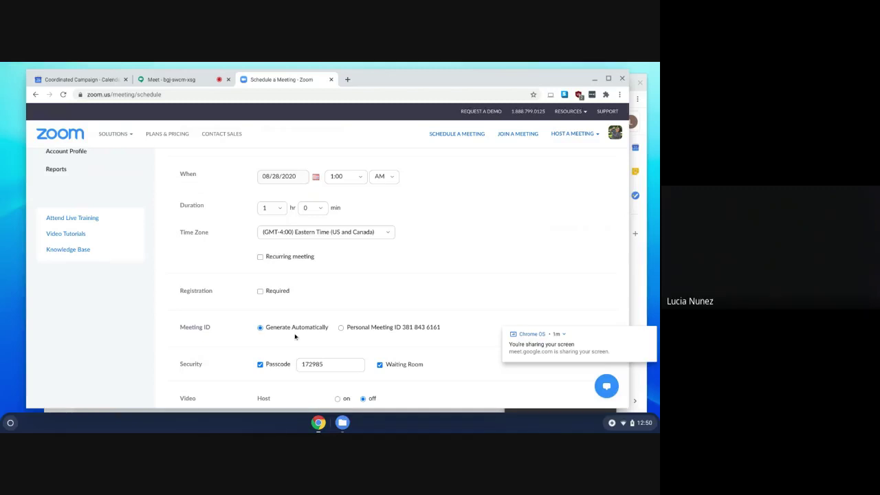
Enter a custom meeting passcode and turn host and participant video on.
{"action": "scroll", "coordinate": [300, 336], "scroll_direction": "down", "scroll_amount": 3}
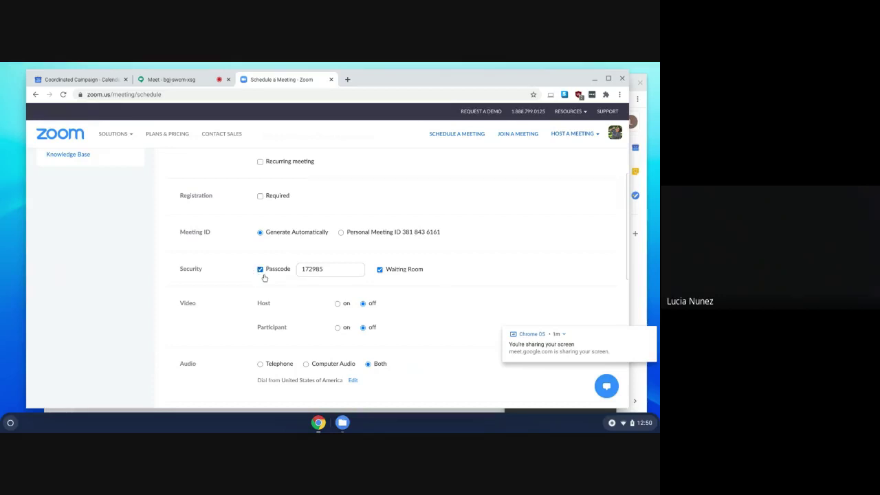
{"action": "double_click", "coordinate": [328, 269]}
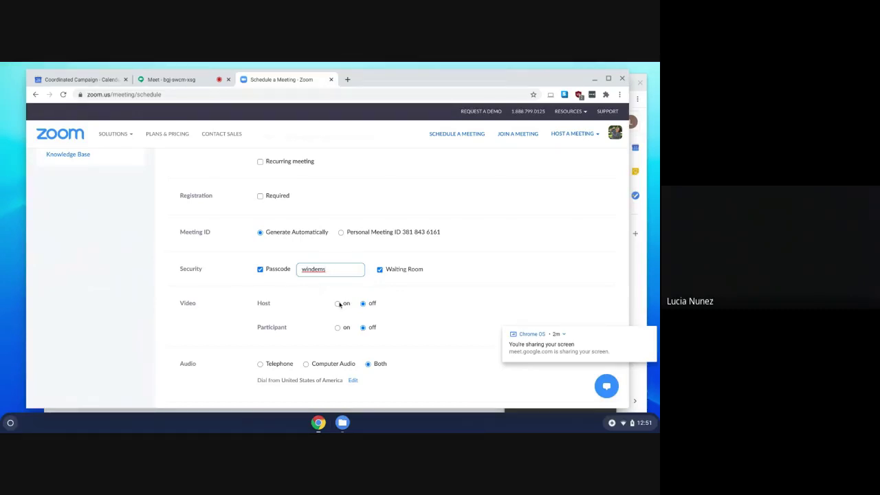
{"action": "left_click", "coordinate": [338, 305]}
{"action": "left_click", "coordinate": [338, 328]}
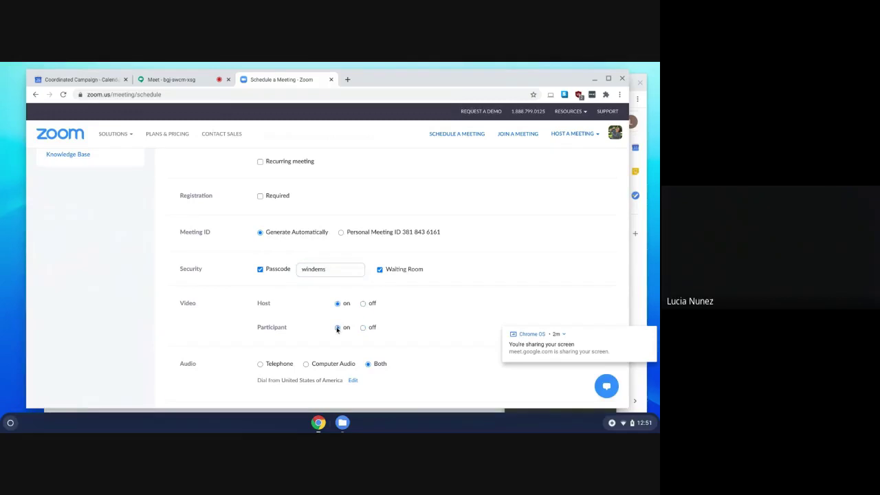
Switch signed-in-only authentication and automatic recording on, then off again.
{"action": "scroll", "coordinate": [326, 320], "scroll_direction": "down", "scroll_amount": 3}
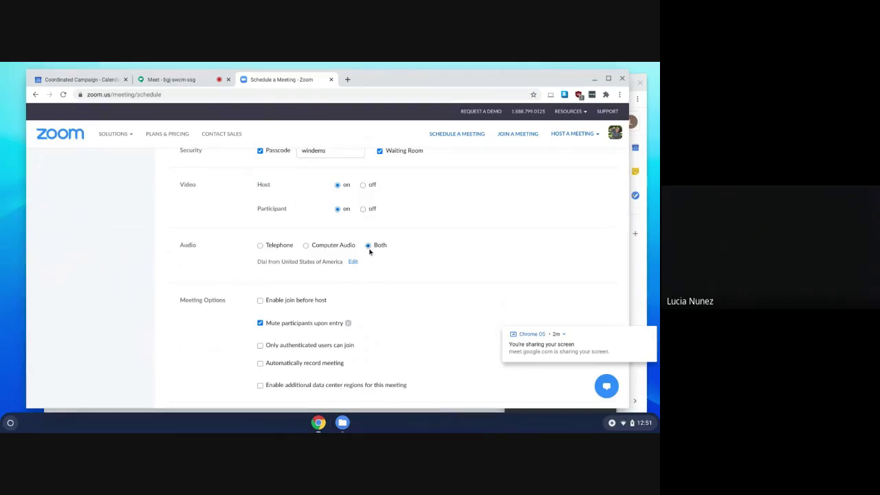
{"action": "scroll", "coordinate": [340, 256], "scroll_direction": "down", "scroll_amount": 1}
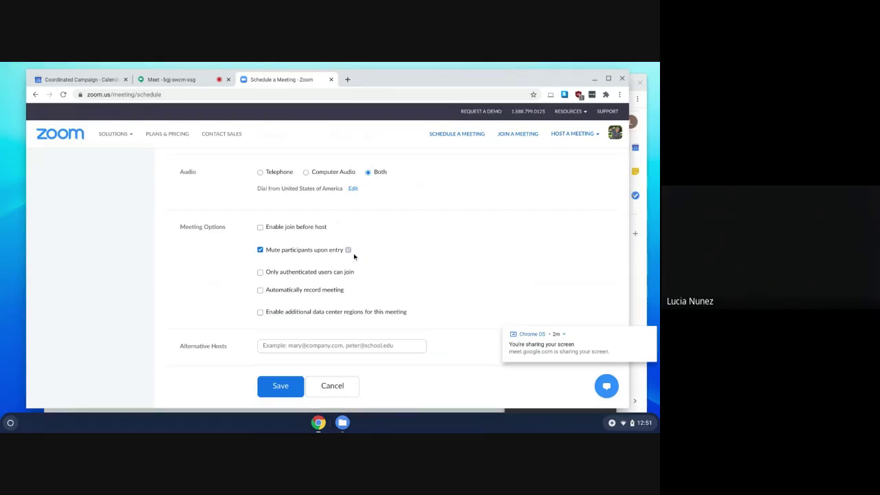
{"action": "left_click", "coordinate": [260, 273]}
{"action": "left_click", "coordinate": [260, 272]}
{"action": "left_click", "coordinate": [260, 291]}
{"action": "left_click", "coordinate": [260, 291]}
Start the alternative hosts field, then save the Test meeting.
{"action": "left_click", "coordinate": [286, 345]}
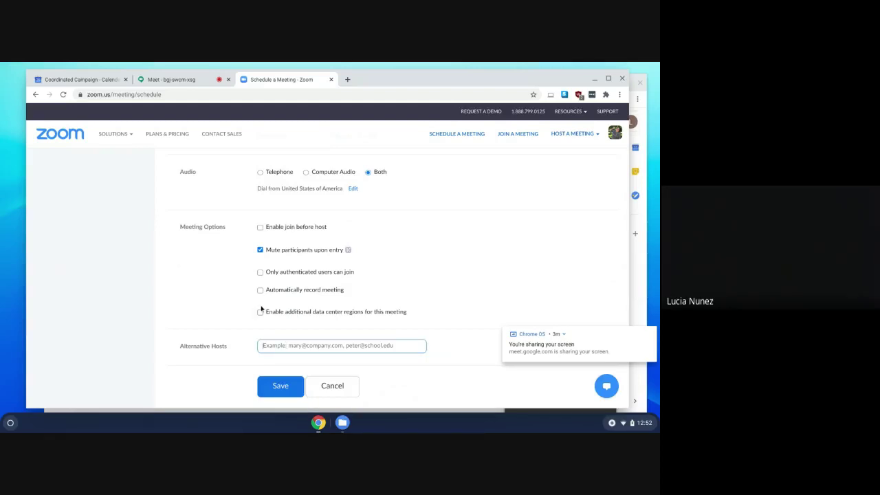
{"action": "scroll", "coordinate": [258, 316], "scroll_direction": "up", "scroll_amount": 1}
{"action": "scroll", "coordinate": [258, 319], "scroll_direction": "down", "scroll_amount": 3}
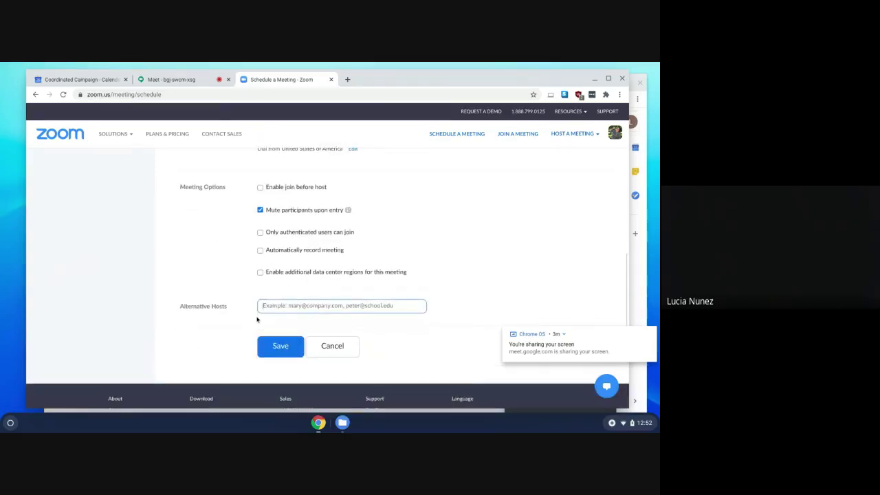
{"action": "left_click", "coordinate": [271, 346]}
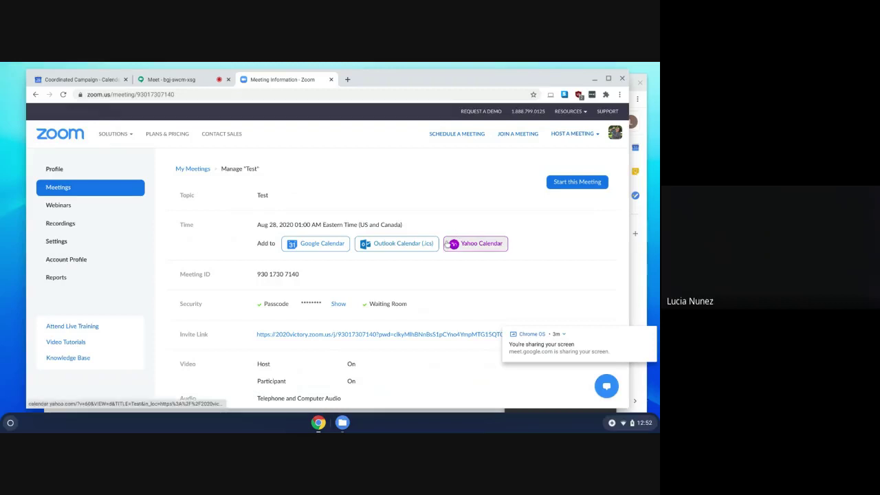
Copy the Test meeting's full invitation text and close the invitation window.
{"action": "scroll", "coordinate": [433, 286], "scroll_direction": "down", "scroll_amount": 1}
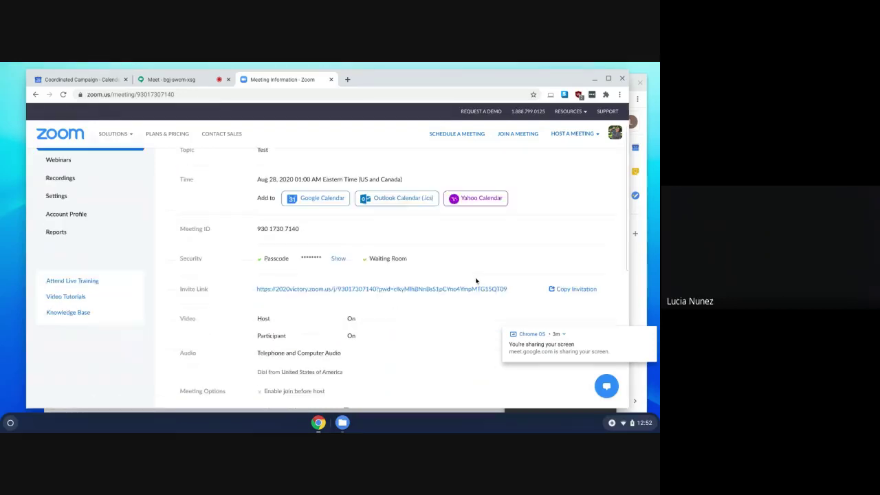
{"action": "left_click", "coordinate": [563, 286]}
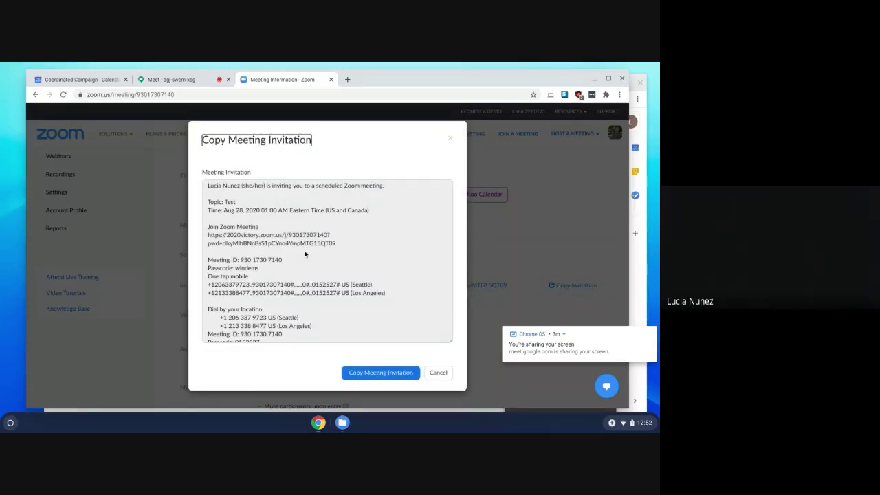
{"action": "left_click", "coordinate": [377, 375]}
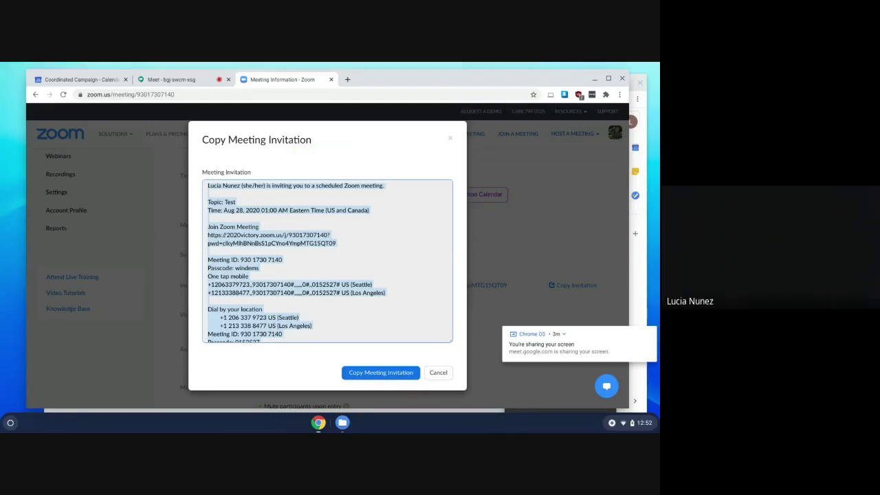
{"action": "left_click", "coordinate": [451, 141]}
{"action": "scroll", "coordinate": [348, 277], "scroll_direction": "down", "scroll_amount": 5}
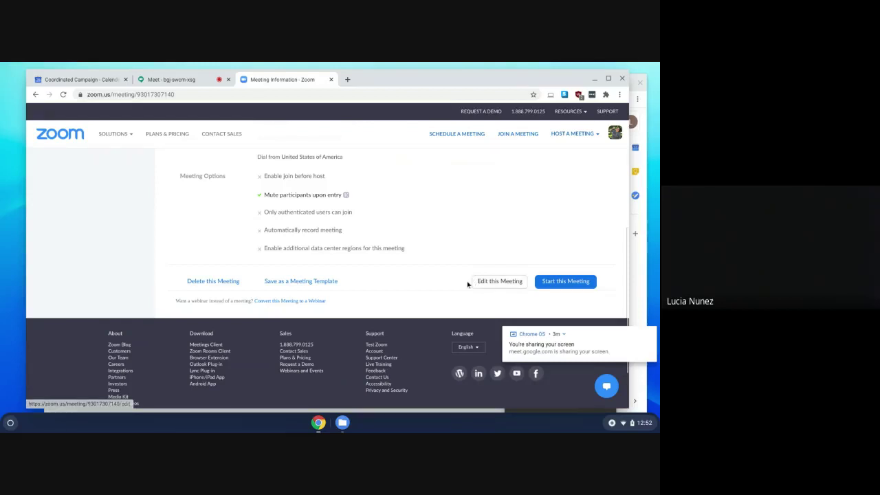
Return via the Zoom home page and My Account to the meetings list showing Test.
{"action": "scroll", "coordinate": [396, 290], "scroll_direction": "up", "scroll_amount": 5}
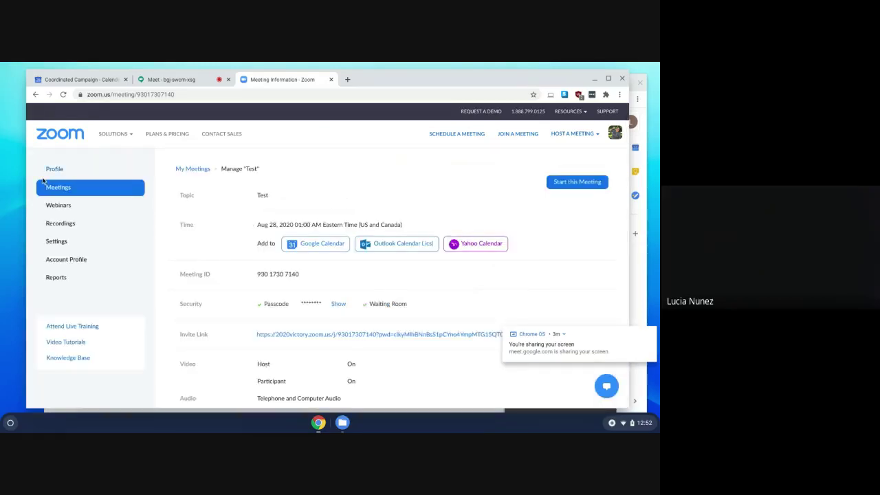
{"action": "left_click", "coordinate": [59, 140]}
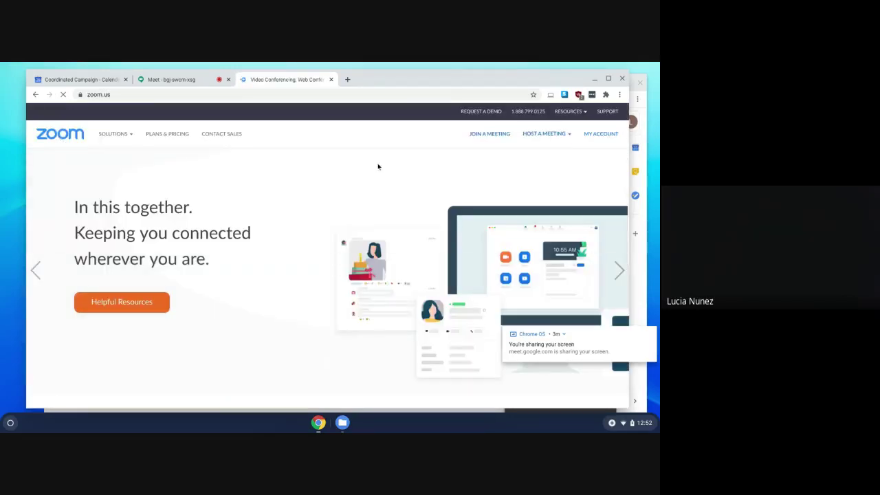
{"action": "left_click", "coordinate": [595, 136]}
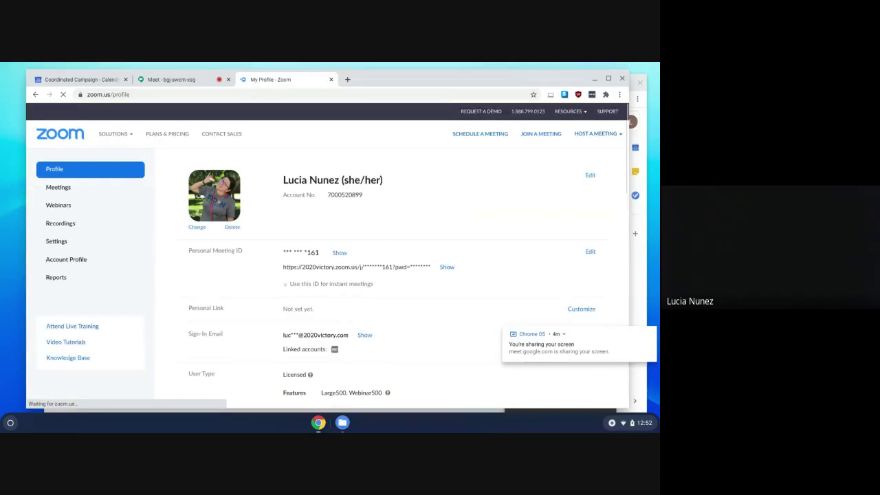
{"action": "left_click", "coordinate": [61, 188]}
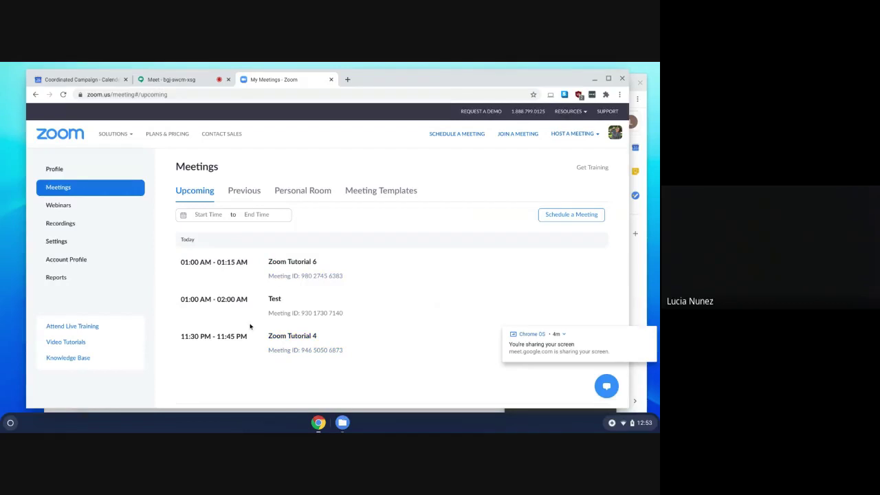
Go to the Webinars page, which lists no upcoming webinars.
{"action": "mouse_move", "coordinate": [288, 330]}
{"action": "mouse_move", "coordinate": [330, 305]}
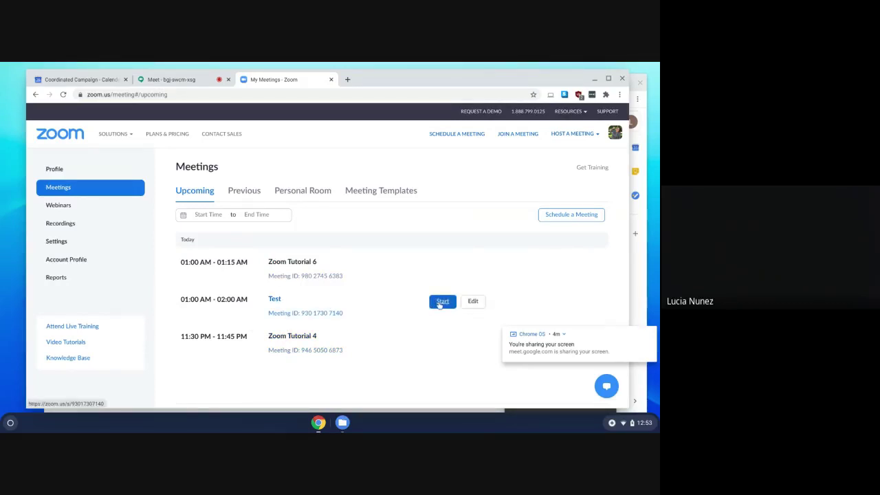
{"action": "left_click", "coordinate": [55, 207]}
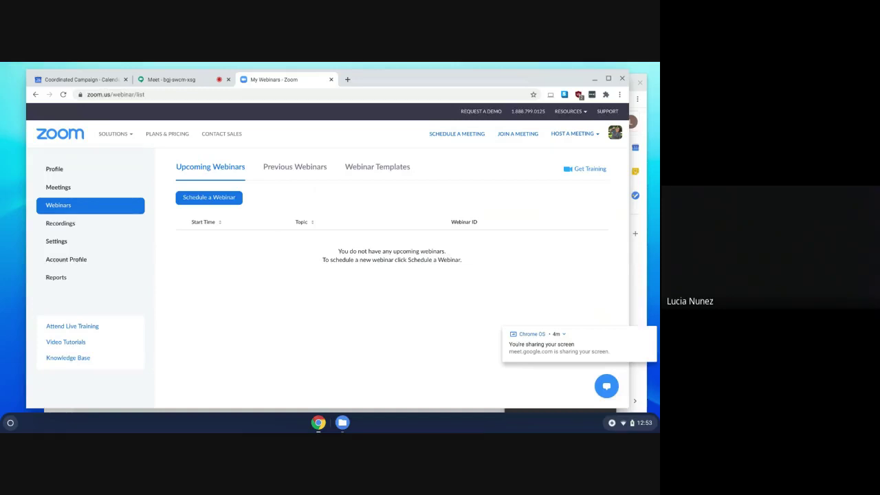
Start a new webinar 'My Webinar' for 08/28/2020 1:00 AM with practice session enabled.
{"action": "left_click", "coordinate": [198, 198]}
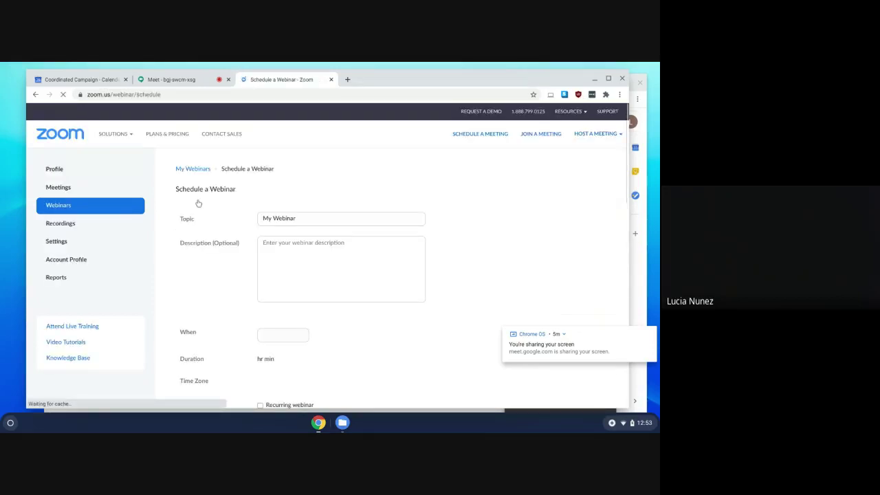
{"action": "scroll", "coordinate": [198, 203], "scroll_direction": "down", "scroll_amount": 5}
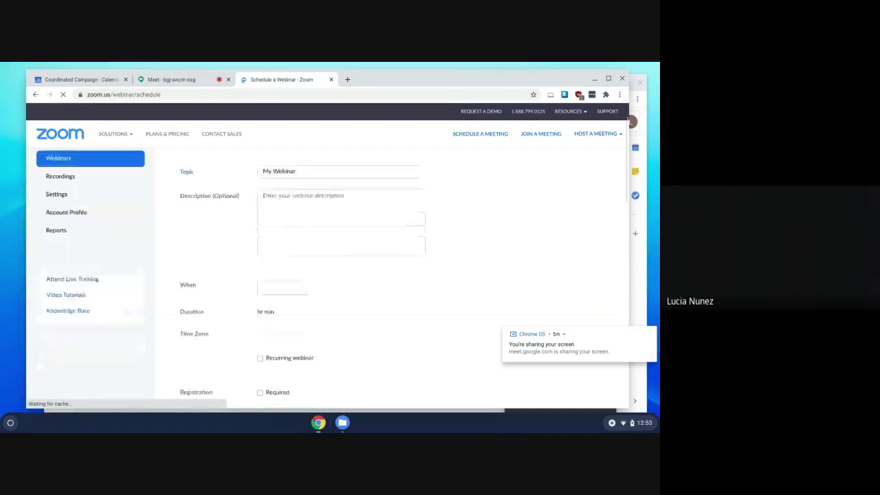
{"action": "scroll", "coordinate": [278, 226], "scroll_direction": "down", "scroll_amount": 2}
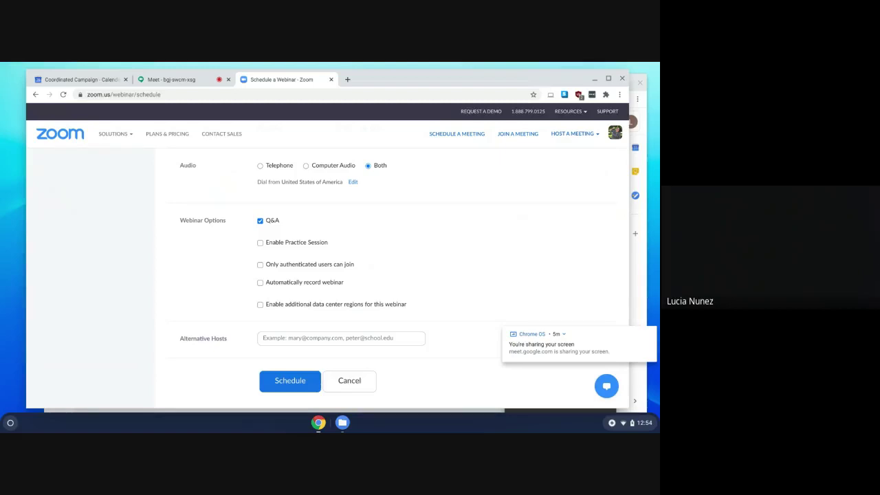
{"action": "left_click", "coordinate": [260, 245]}
{"action": "scroll", "coordinate": [191, 301], "scroll_direction": "up", "scroll_amount": 10}
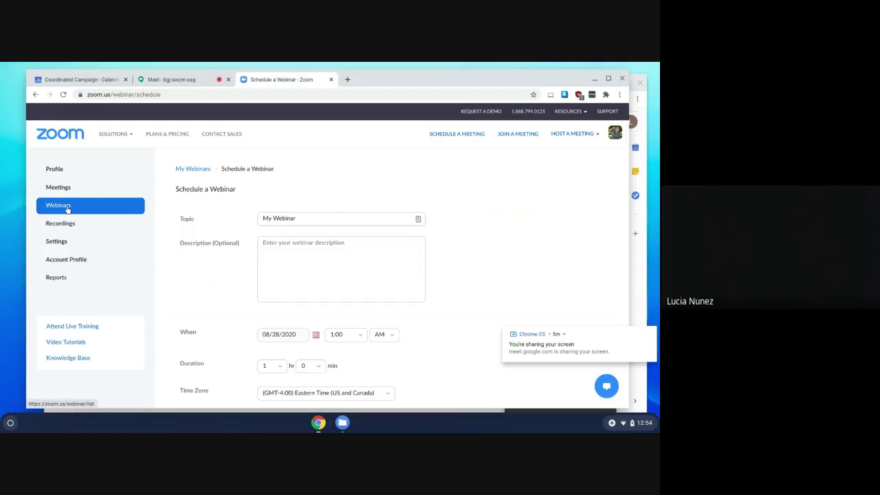
Start Zoom Tutorial 6 from the upcoming meetings list to get the app's video preview.
{"action": "left_click", "coordinate": [63, 188]}
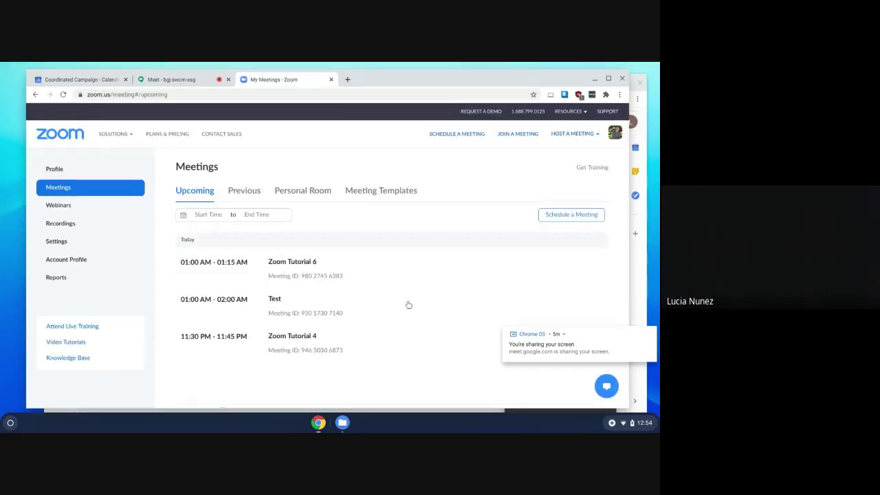
{"action": "scroll", "coordinate": [408, 305], "scroll_direction": "down", "scroll_amount": 1}
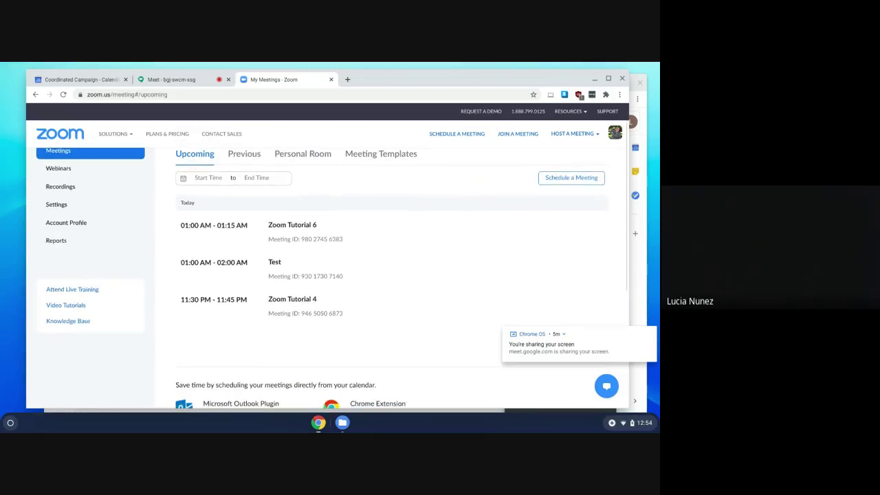
{"action": "mouse_move", "coordinate": [409, 305]}
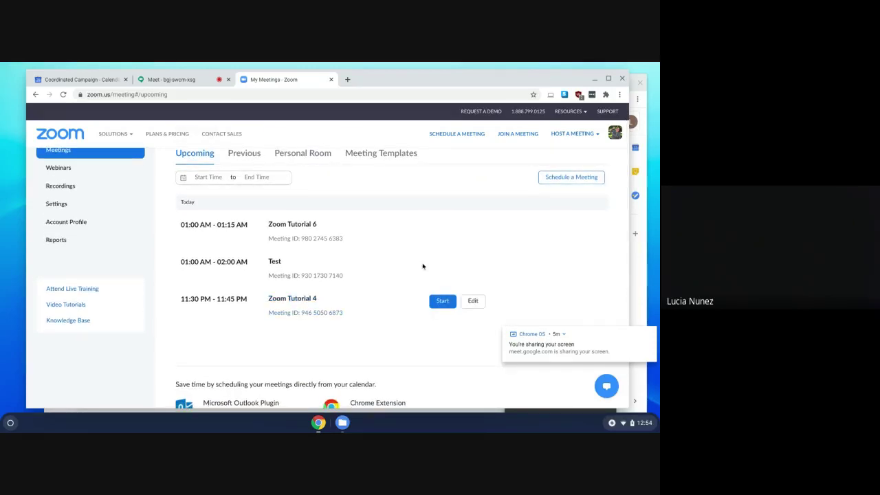
{"action": "left_click", "coordinate": [443, 227]}
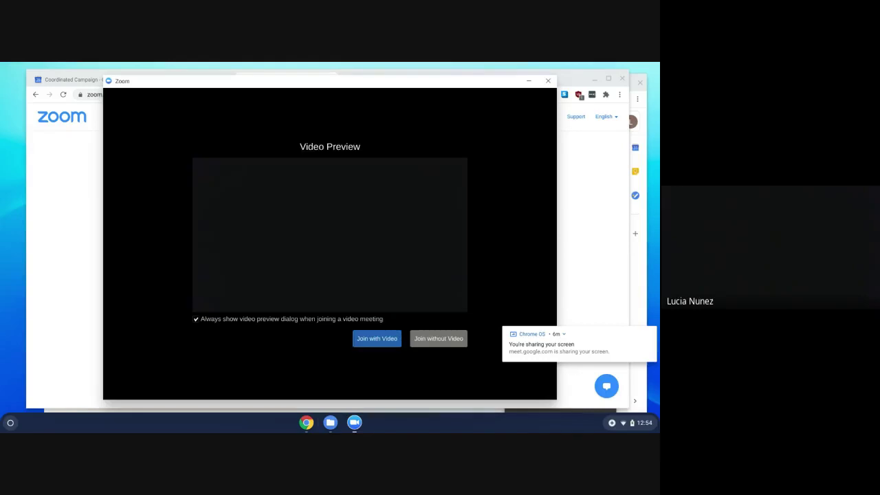
Join with video, then mute/unmute the microphone and stop/start the camera, leaving both on.
{"action": "left_click", "coordinate": [370, 339]}
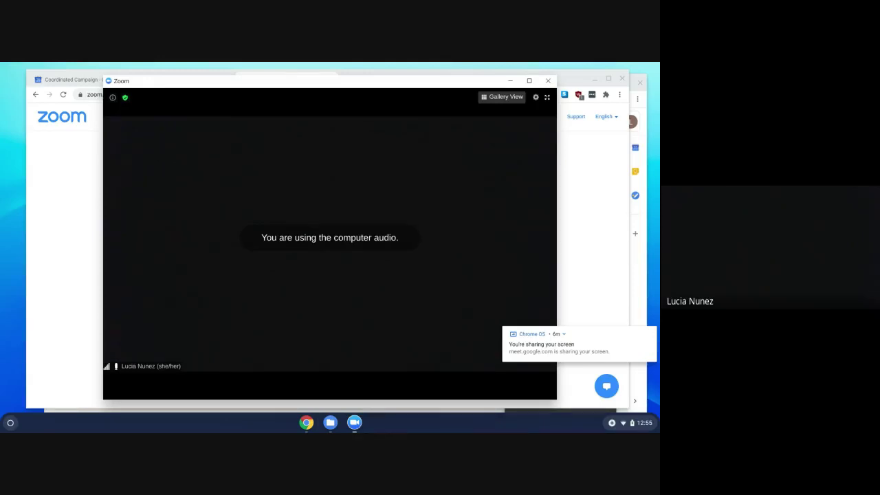
{"action": "mouse_move", "coordinate": [120, 382]}
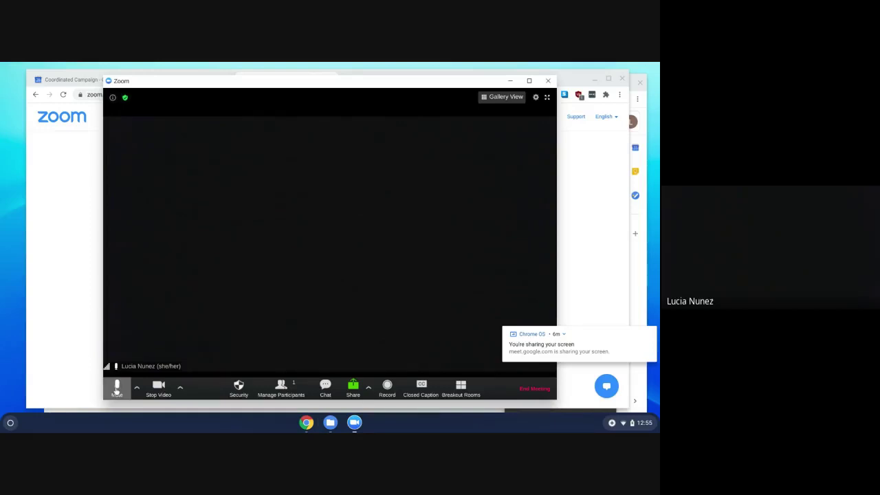
{"action": "left_click", "coordinate": [116, 388]}
{"action": "left_click", "coordinate": [117, 389]}
{"action": "left_click", "coordinate": [157, 391]}
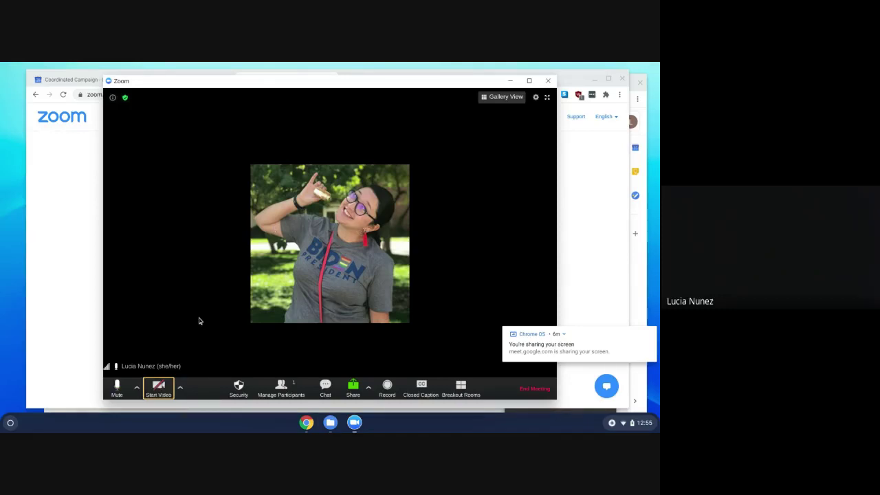
{"action": "left_click", "coordinate": [158, 387]}
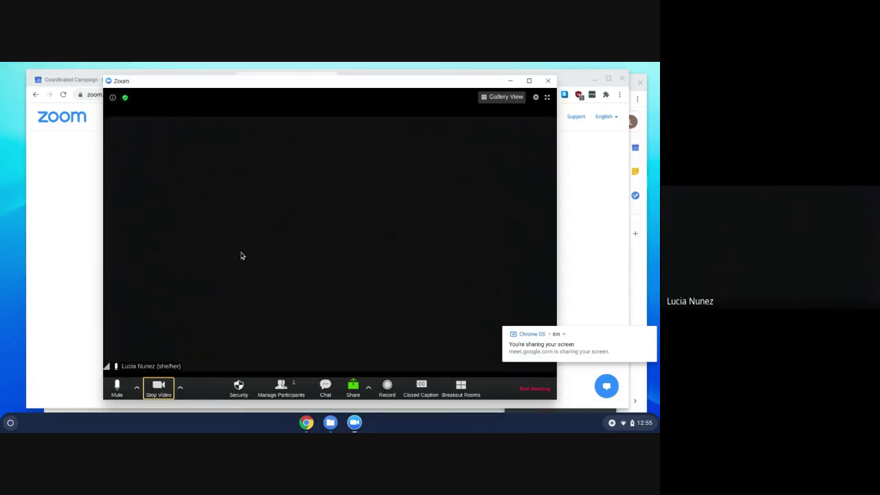
Show the Security menu: waiting room on, participants may chat, rename and unmute.
{"action": "left_click", "coordinate": [239, 387]}
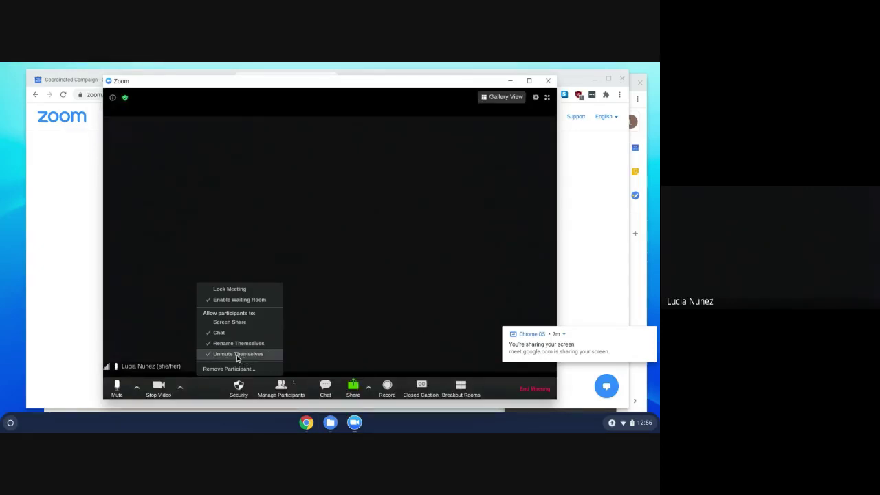
Turn Unmute Themselves off and back on in Security, then close the menu.
{"action": "left_click", "coordinate": [215, 354]}
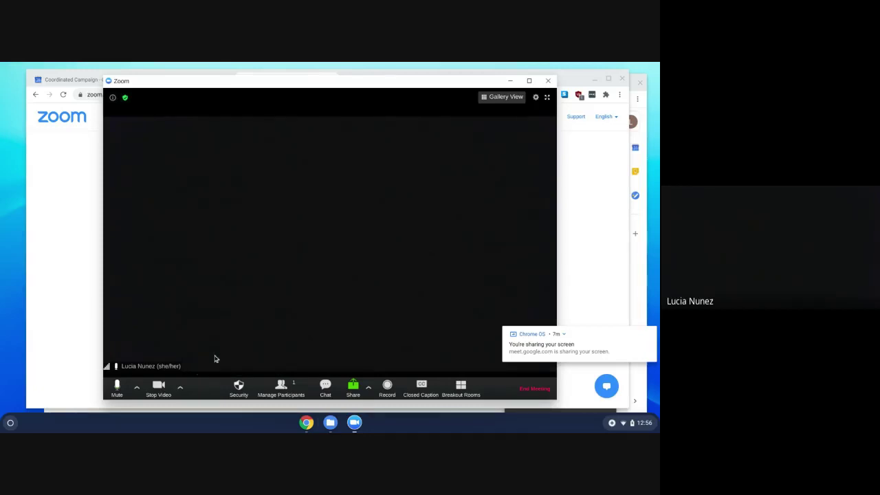
{"action": "left_click", "coordinate": [238, 387]}
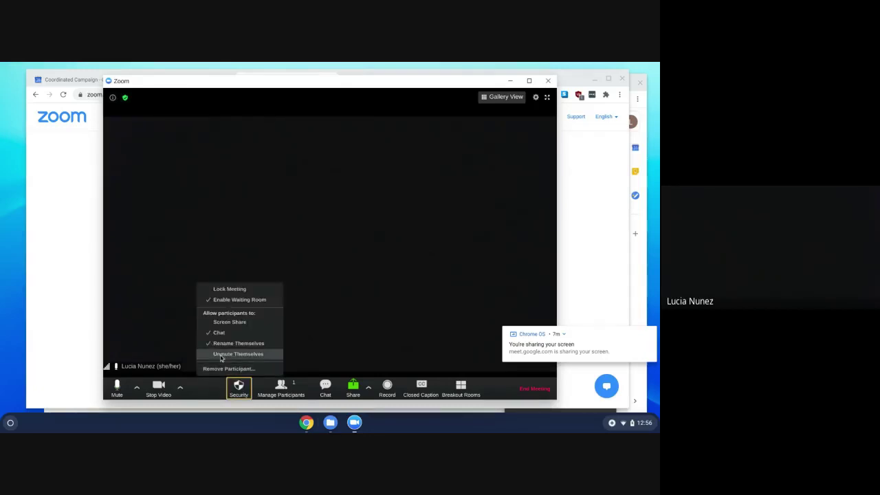
{"action": "left_click", "coordinate": [228, 355]}
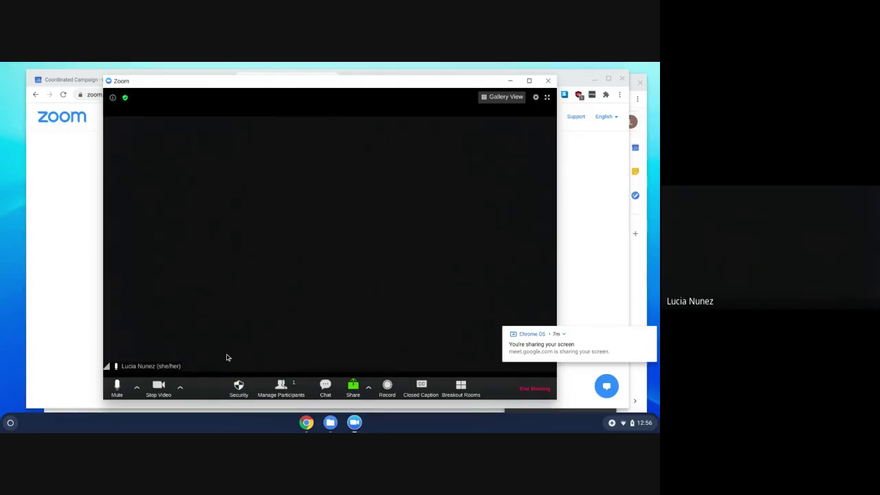
{"action": "left_click", "coordinate": [238, 387]}
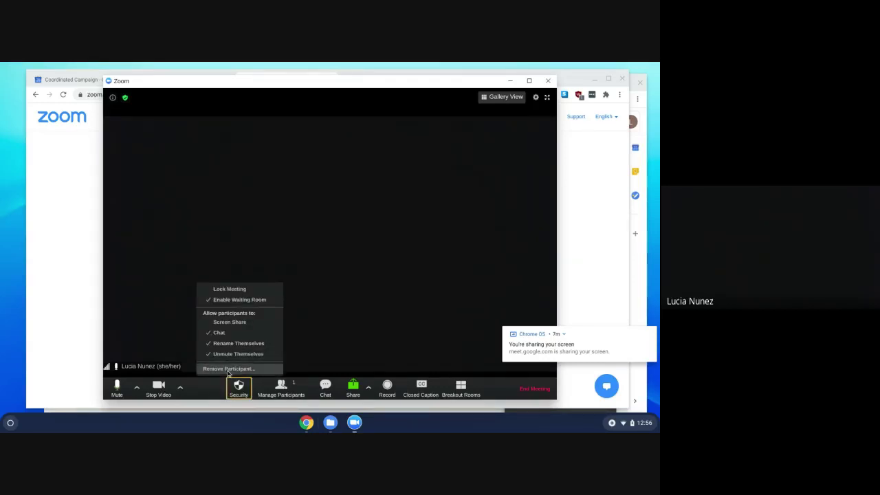
{"action": "left_click", "coordinate": [352, 340]}
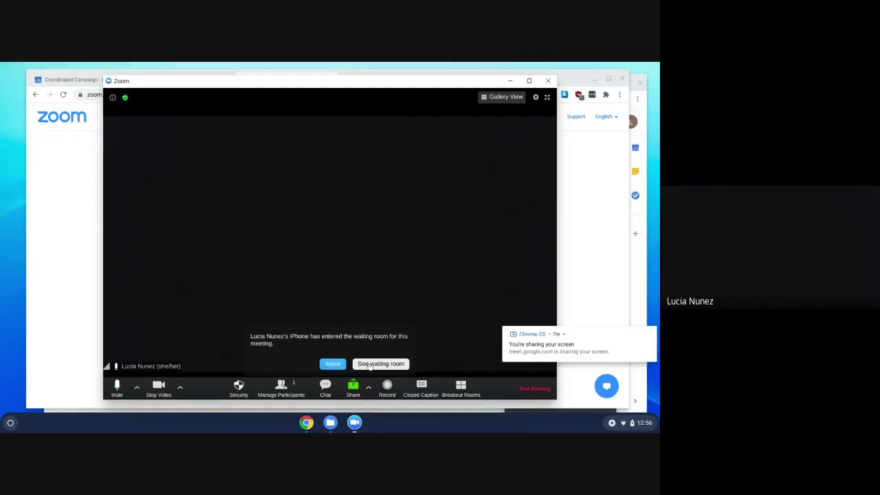
Show the waiting room and admit the waiting iPhone guest into the meeting.
{"action": "left_click", "coordinate": [370, 364]}
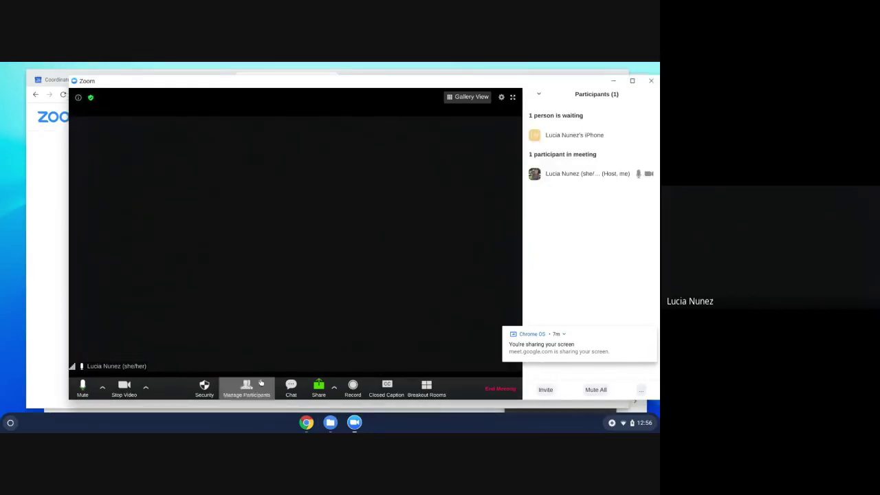
{"action": "mouse_move", "coordinate": [554, 137]}
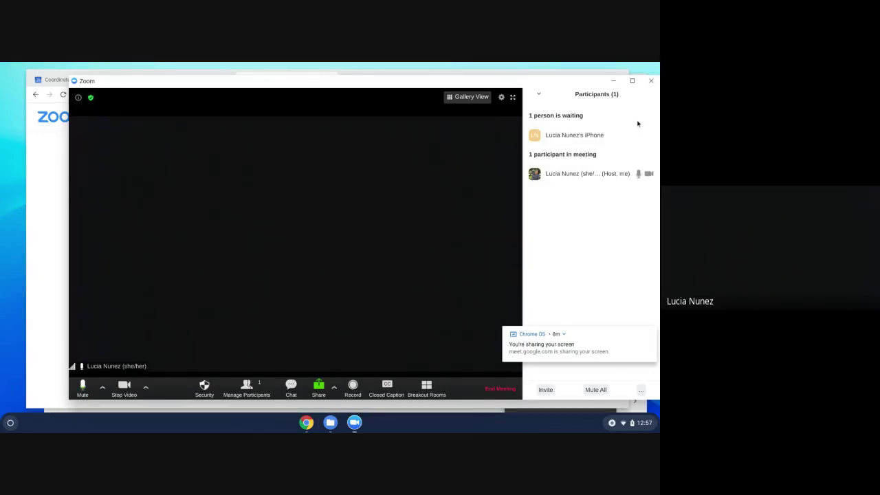
{"action": "mouse_move", "coordinate": [611, 135]}
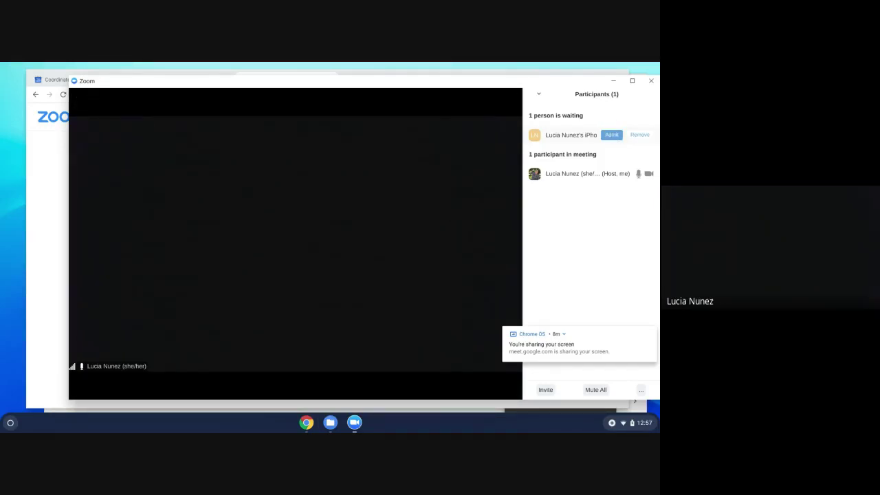
{"action": "left_click", "coordinate": [611, 135]}
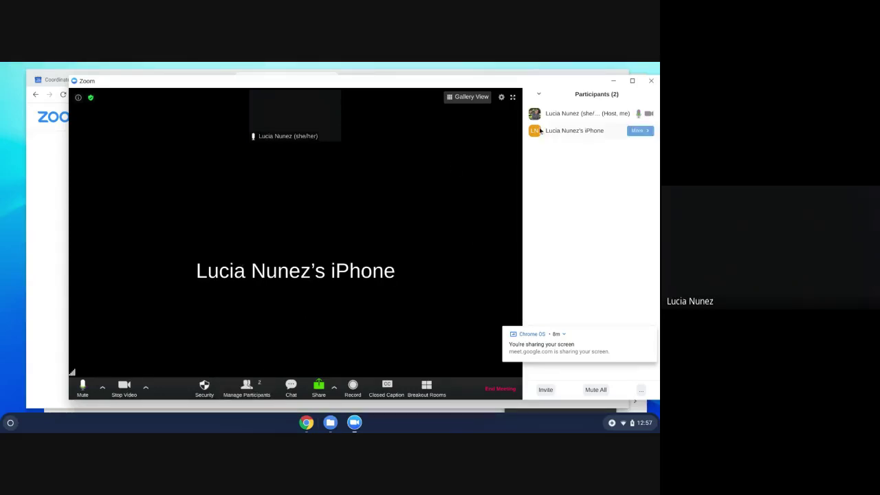
Open the Rename prompt for your own participant entry and close it unchanged.
{"action": "mouse_move", "coordinate": [555, 114]}
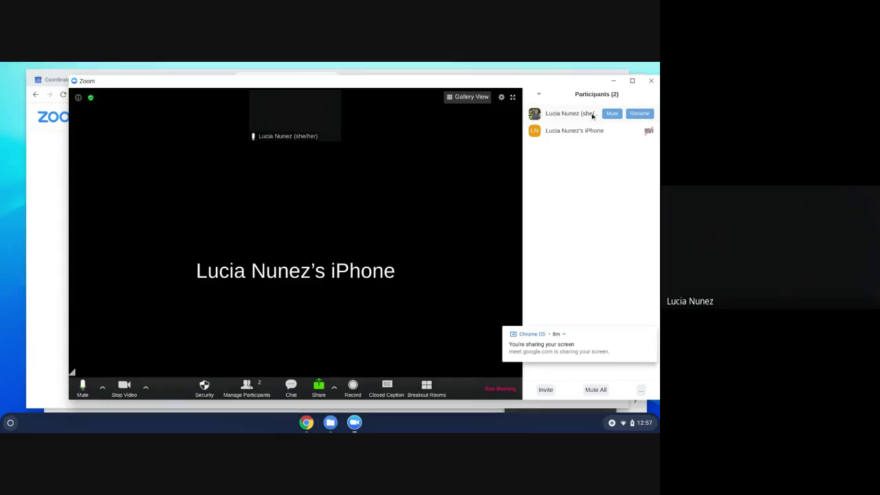
{"action": "left_click", "coordinate": [638, 113]}
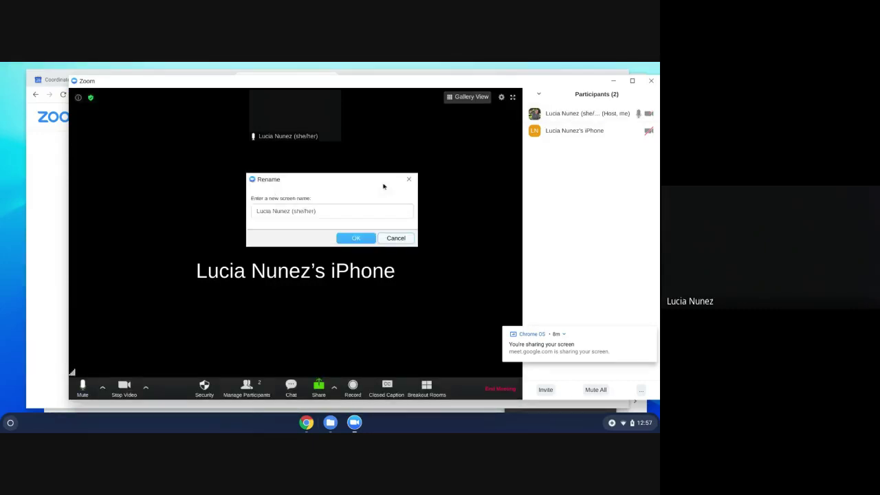
{"action": "left_click", "coordinate": [409, 181]}
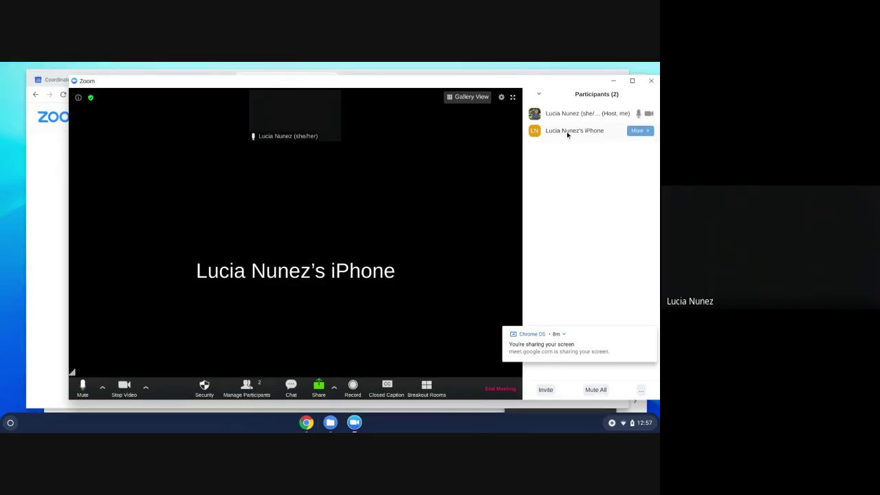
Start a private chat with the iPhone guest from its More menu.
{"action": "left_click", "coordinate": [641, 131]}
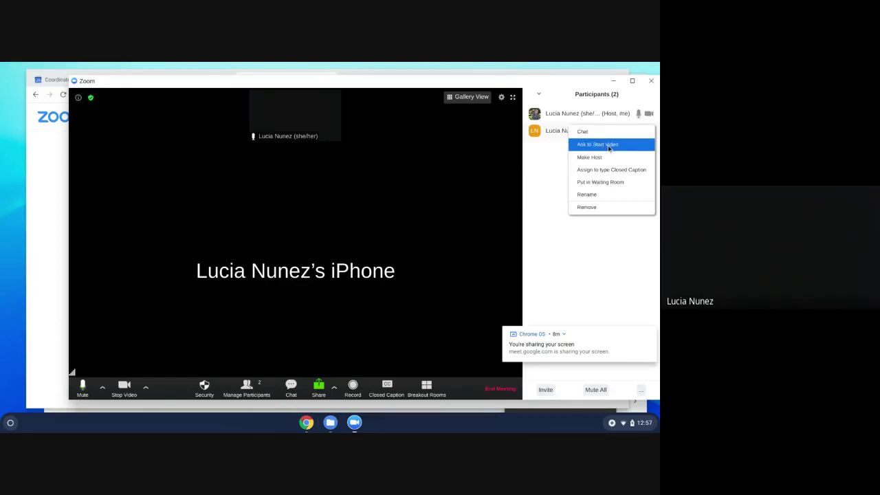
{"action": "left_click", "coordinate": [602, 133]}
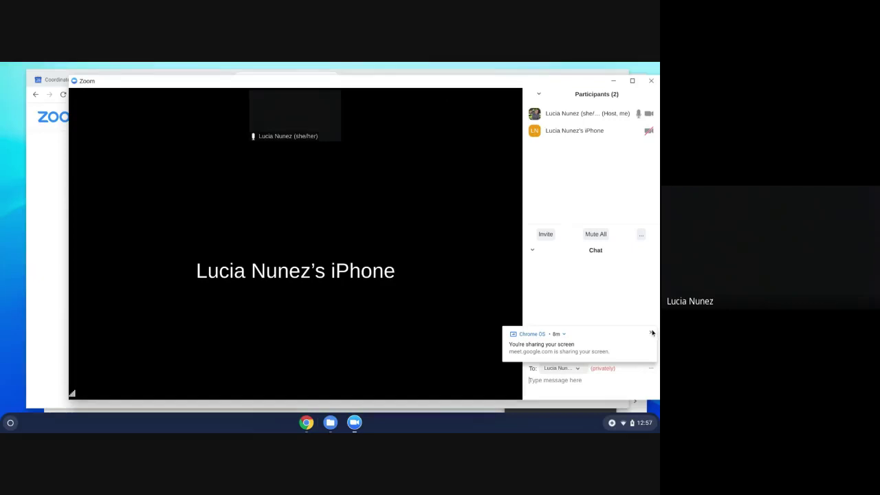
{"action": "left_click", "coordinate": [642, 131]}
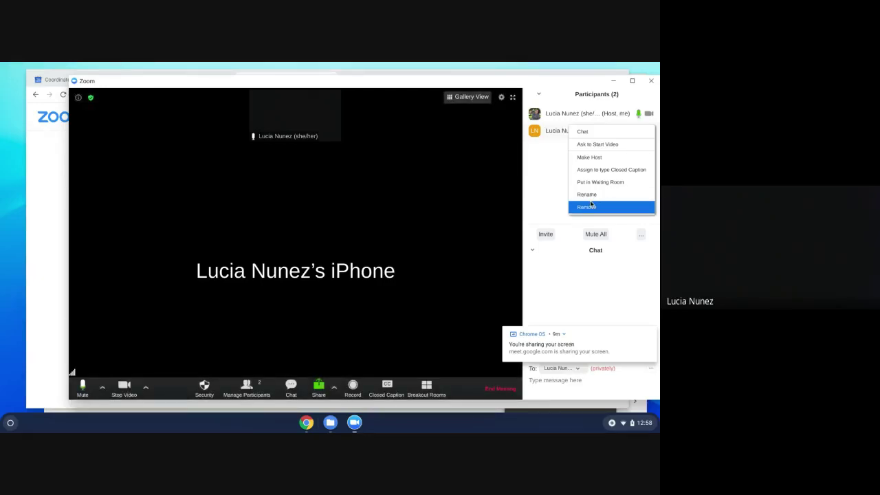
Dismiss the open menu and notification, then send 'hello' to Everyone in chat.
{"action": "left_click", "coordinate": [548, 187]}
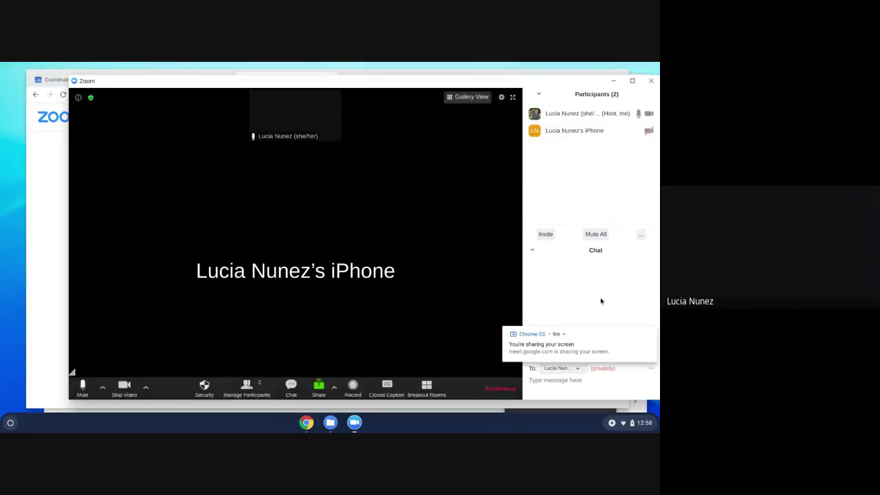
{"action": "left_click", "coordinate": [650, 334]}
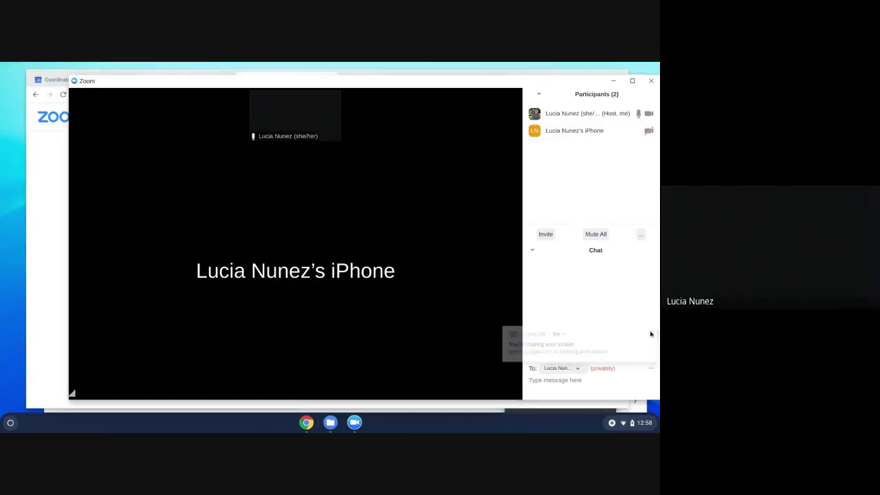
{"action": "left_click", "coordinate": [577, 368]}
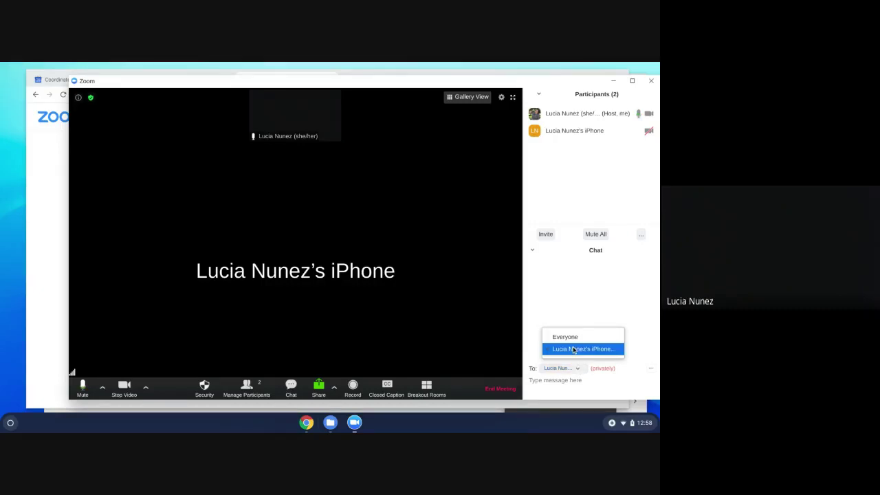
{"action": "left_click", "coordinate": [575, 338]}
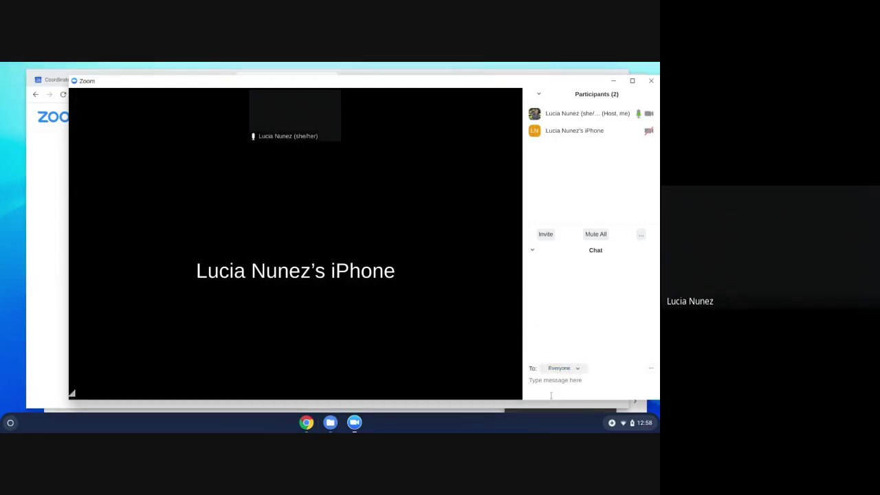
{"action": "left_click", "coordinate": [551, 395]}
{"action": "type", "text": "hello"}
{"action": "key", "text": "Return"}
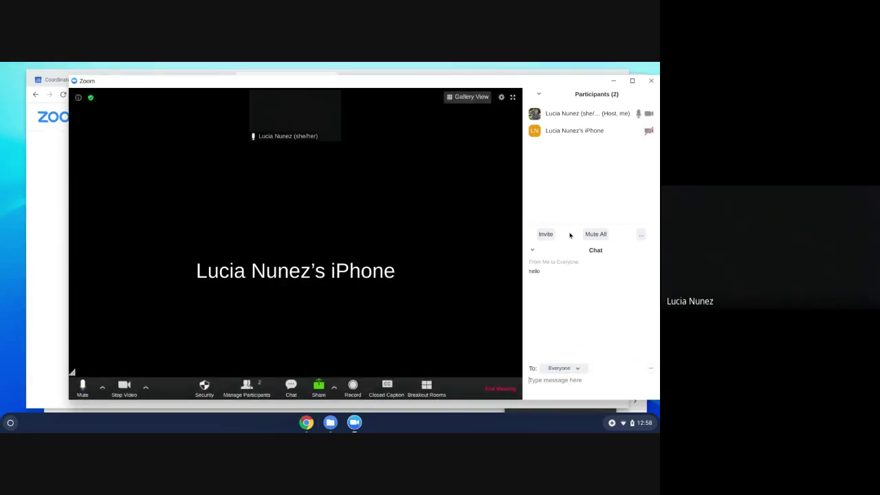
{"action": "mouse_move", "coordinate": [630, 119]}
Mute all participants, keeping 'Allow participants to unmute themselves' checked.
{"action": "left_click", "coordinate": [595, 235]}
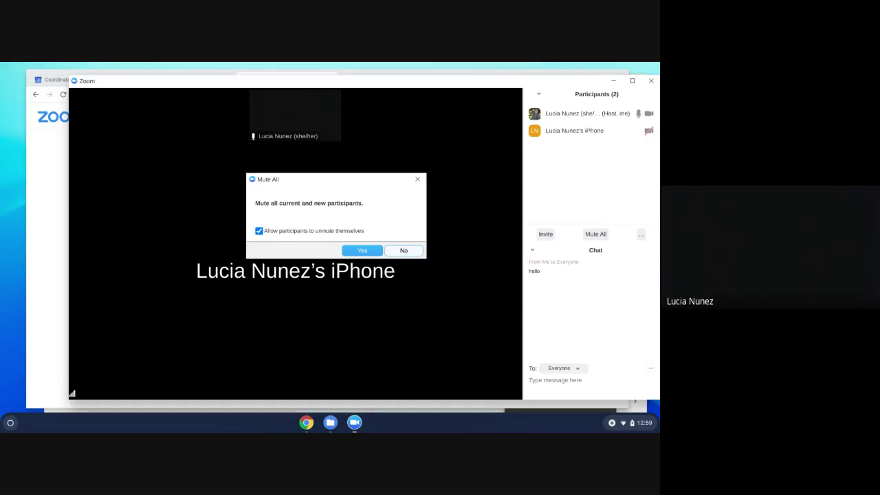
{"action": "left_click", "coordinate": [259, 232]}
{"action": "left_click", "coordinate": [259, 231]}
{"action": "left_click", "coordinate": [360, 250]}
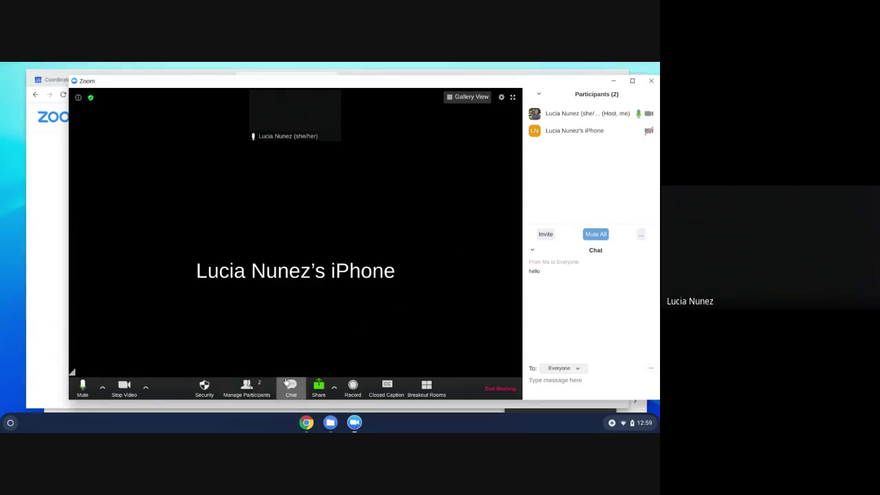
Hide the chat section so only the participants list remains.
{"action": "left_click", "coordinate": [288, 383]}
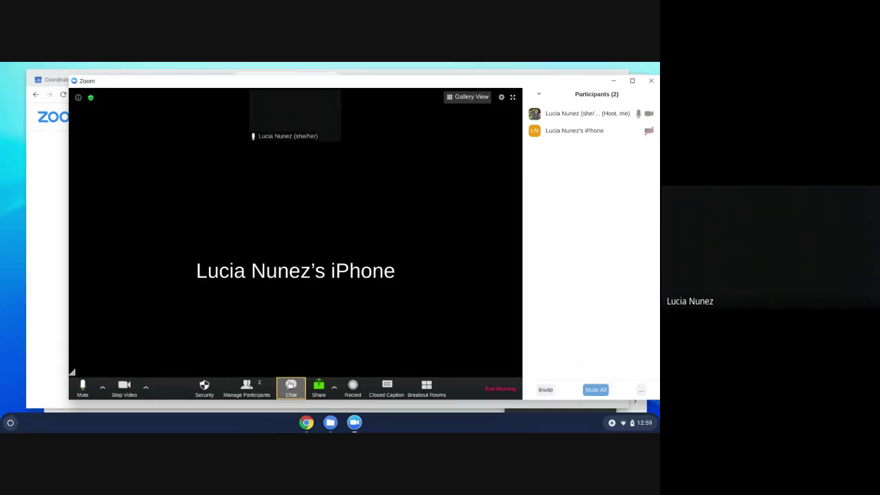
{"action": "left_click", "coordinate": [291, 385]}
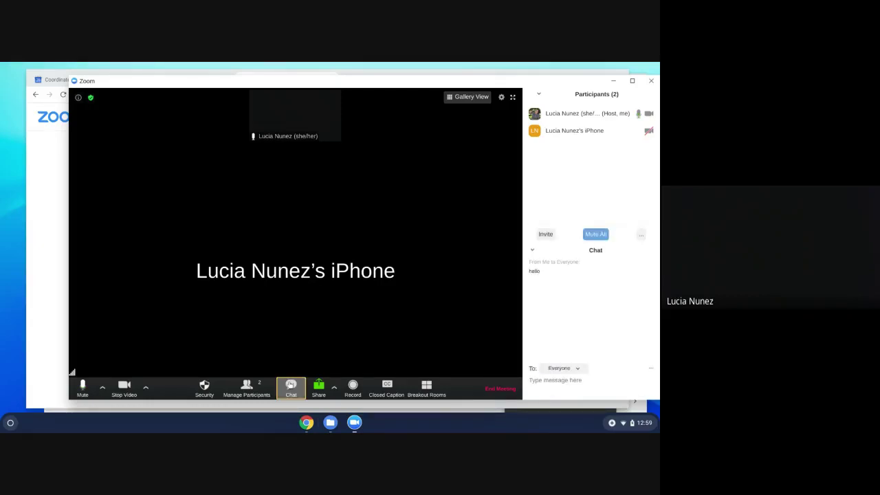
{"action": "left_click", "coordinate": [291, 385]}
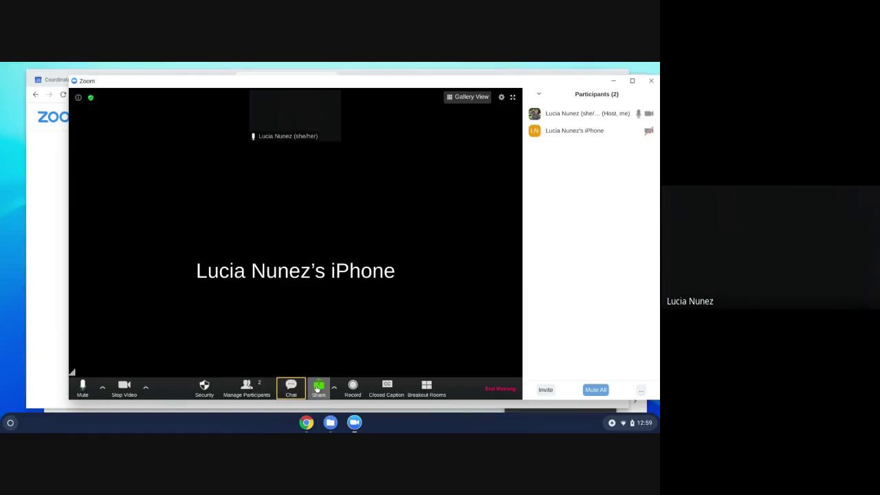
Review the Advanced Sharing Options and close them unchanged, leaving host-only sharing.
{"action": "left_click", "coordinate": [318, 389]}
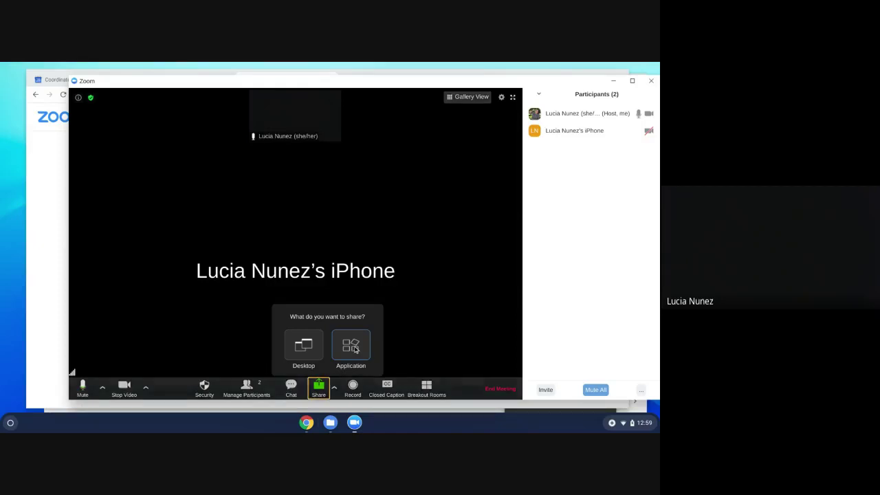
{"action": "left_click", "coordinate": [462, 337]}
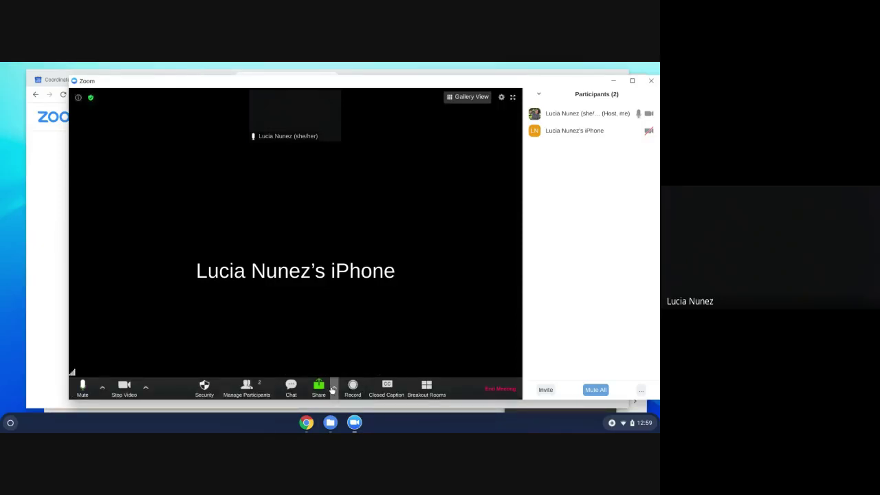
{"action": "left_click", "coordinate": [334, 389]}
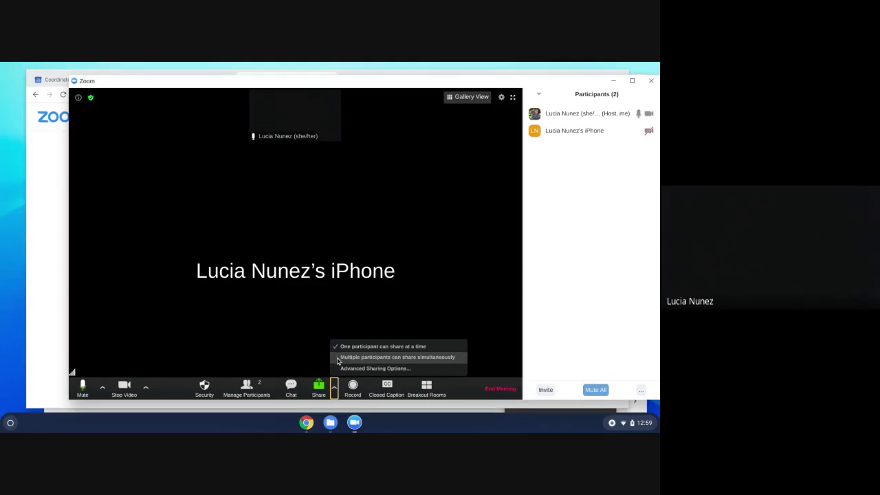
{"action": "left_click", "coordinate": [340, 368]}
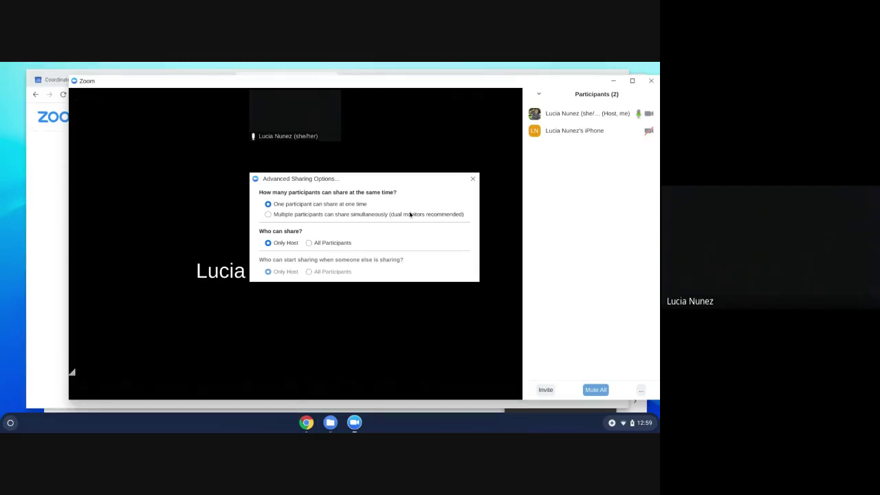
{"action": "left_click", "coordinate": [473, 180]}
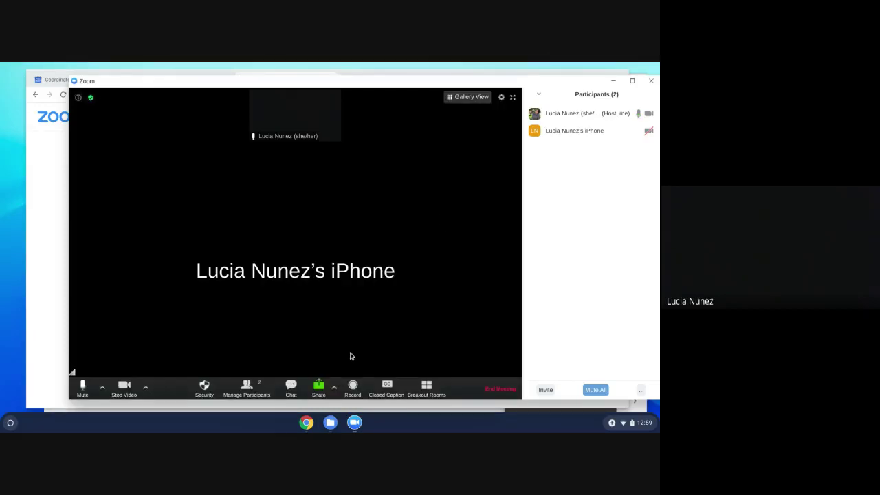
Start recording the meeting, then pause the recording.
{"action": "left_click", "coordinate": [353, 393]}
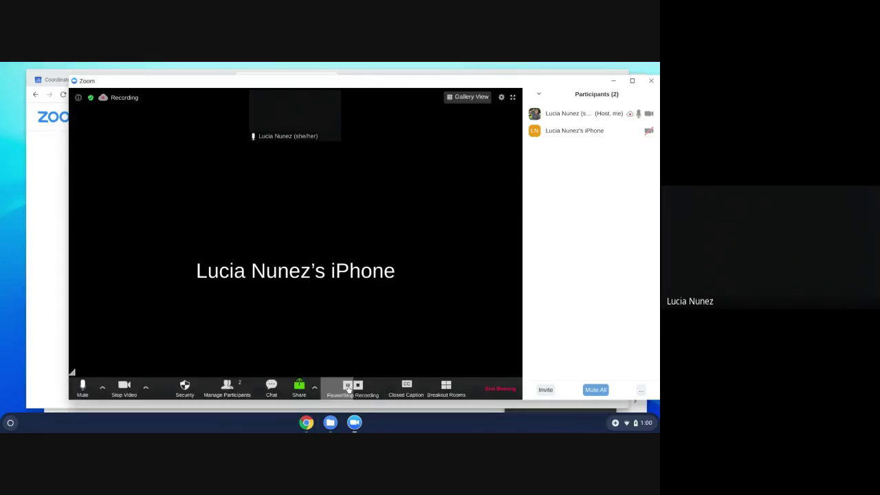
{"action": "left_click", "coordinate": [348, 385]}
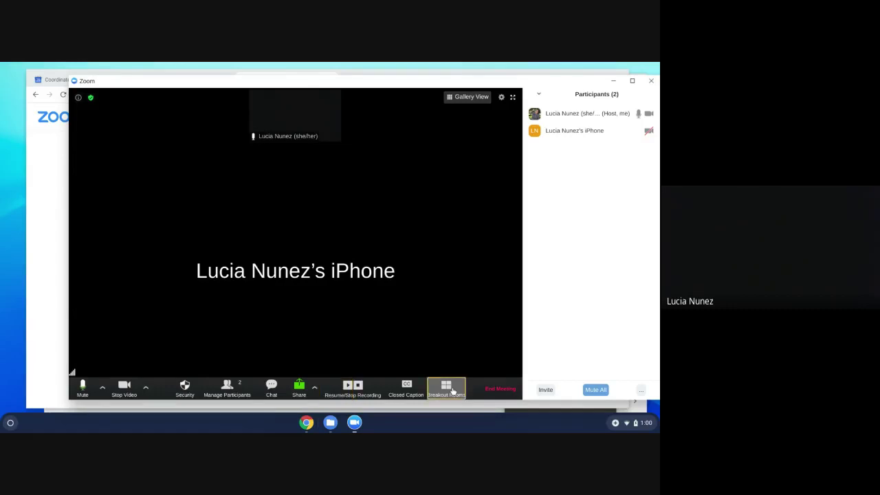
Create 2 breakout rooms with participants assigned automatically.
{"action": "left_click", "coordinate": [452, 391]}
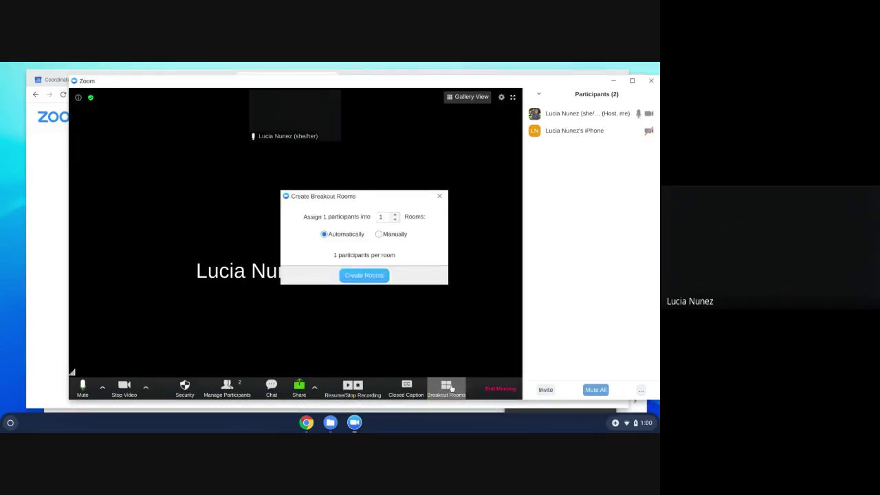
{"action": "left_click", "coordinate": [395, 214]}
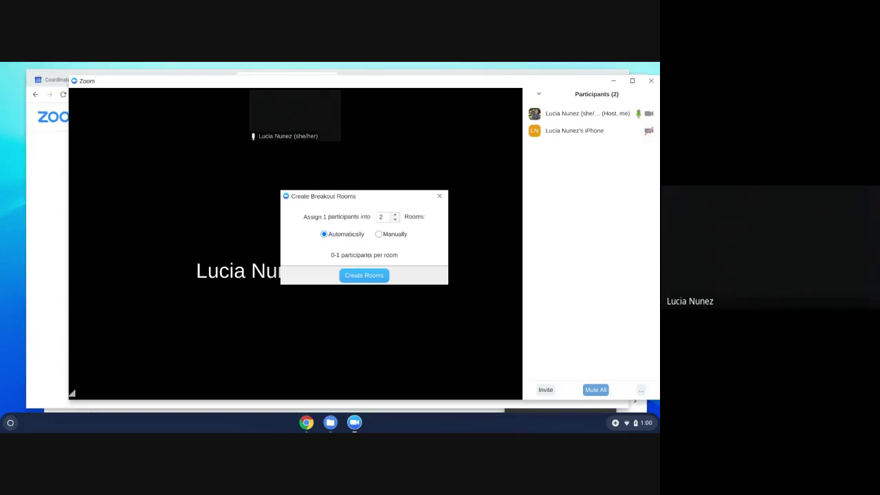
{"action": "left_click", "coordinate": [378, 235]}
{"action": "left_click", "coordinate": [324, 235]}
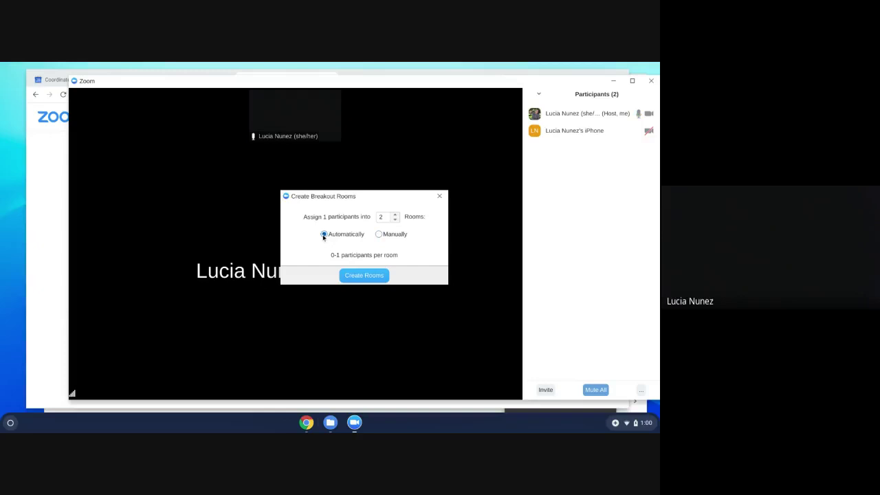
{"action": "left_click", "coordinate": [353, 276]}
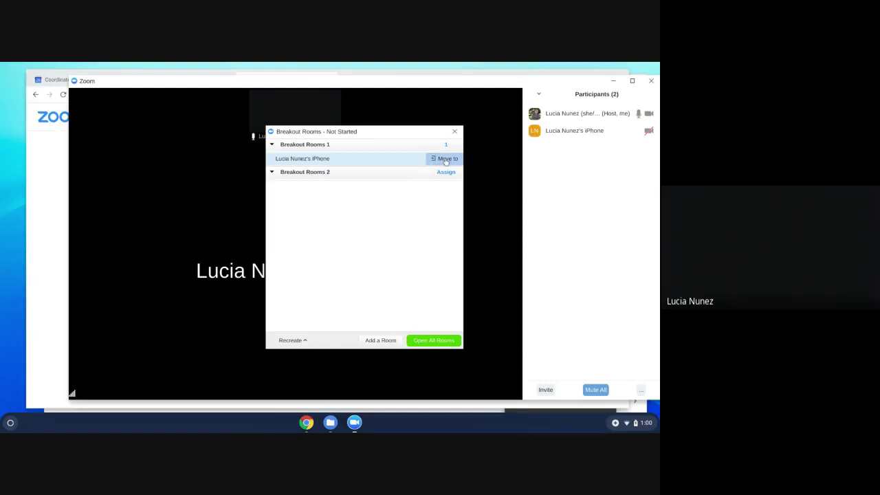
Open all breakout rooms and move the iPhone guest into Breakout Rooms 2.
{"action": "left_click", "coordinate": [434, 340]}
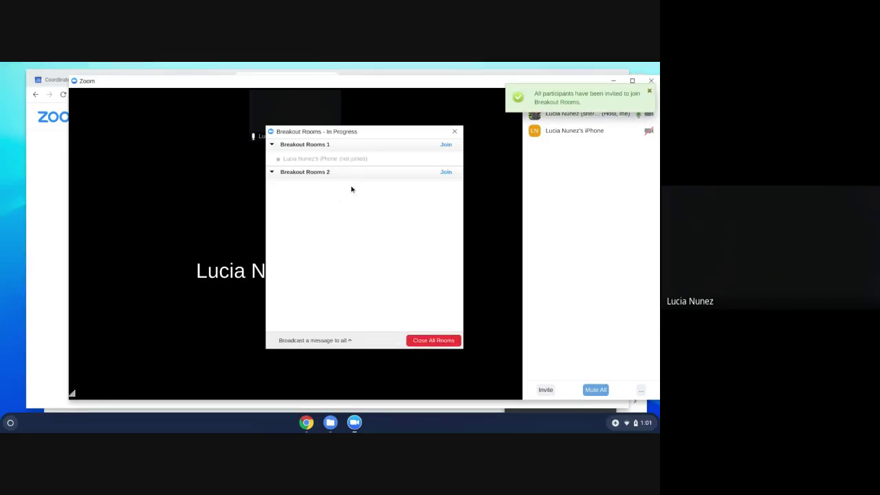
{"action": "mouse_move", "coordinate": [305, 161]}
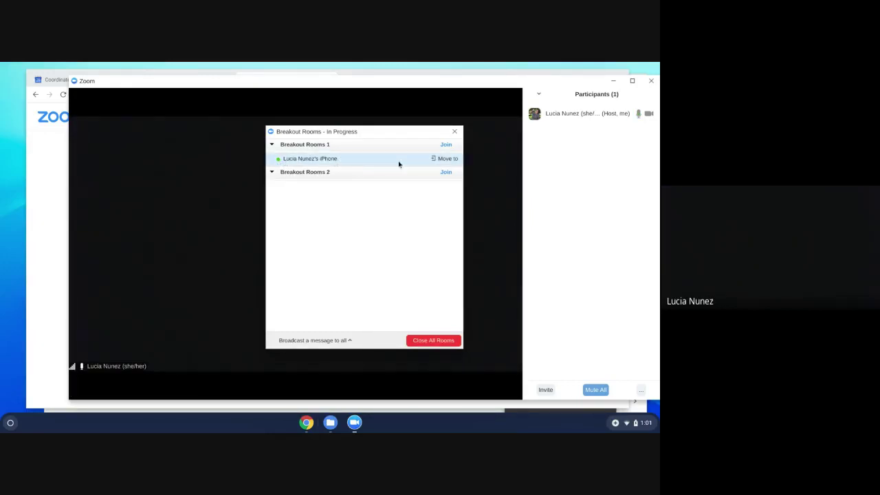
{"action": "left_click", "coordinate": [444, 159]}
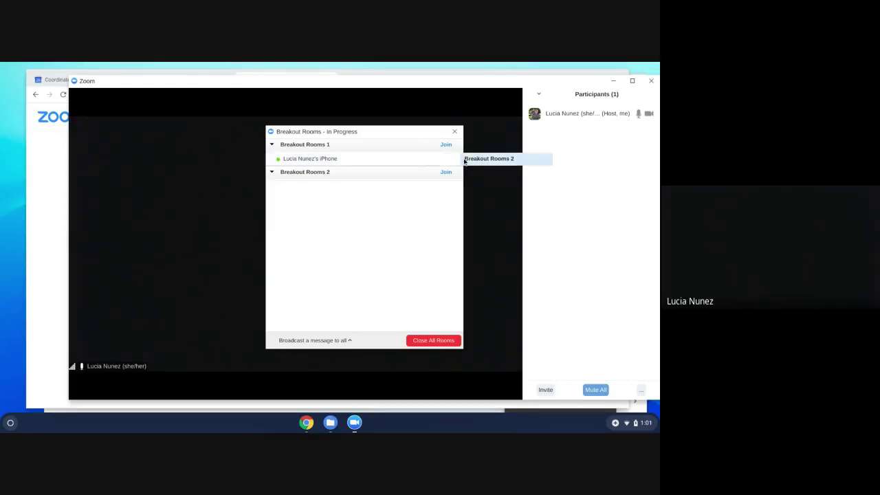
{"action": "left_click", "coordinate": [474, 159]}
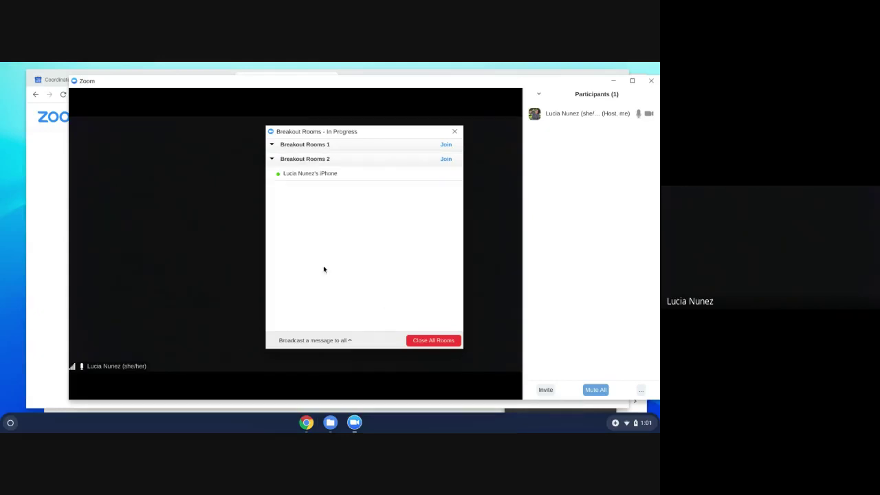
Broadcast 'Prompt questio' to all breakout rooms, then close all rooms.
{"action": "left_click", "coordinate": [312, 341]}
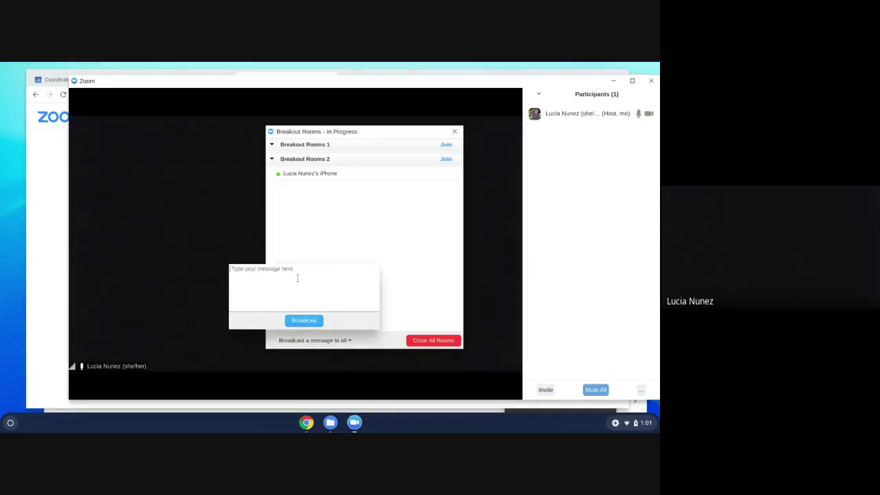
{"action": "type", "text": "Prompt question"}
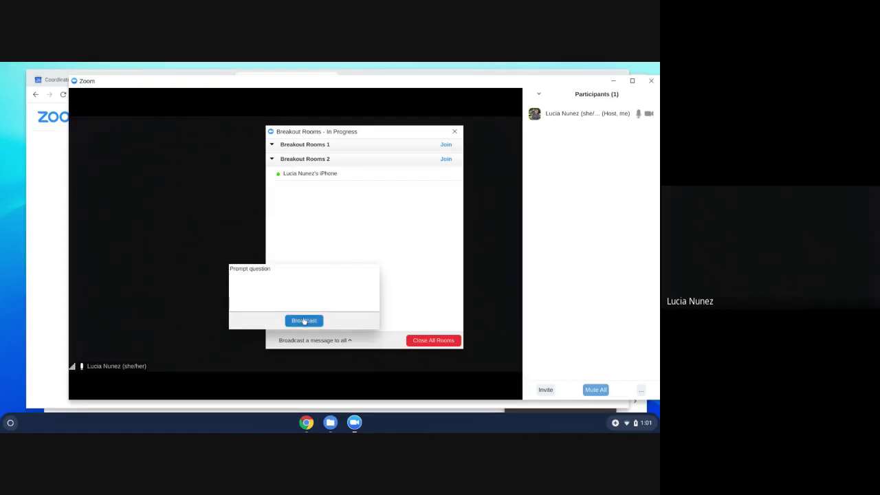
{"action": "left_click", "coordinate": [304, 320]}
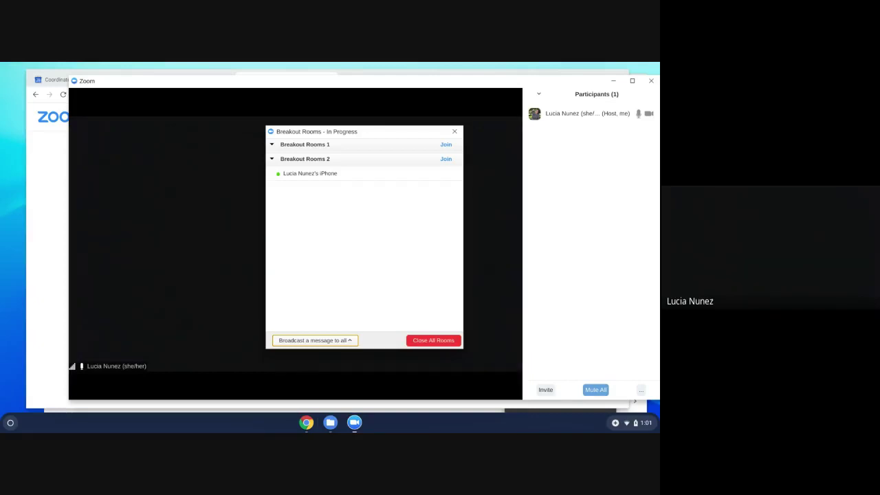
{"action": "left_click", "coordinate": [425, 342]}
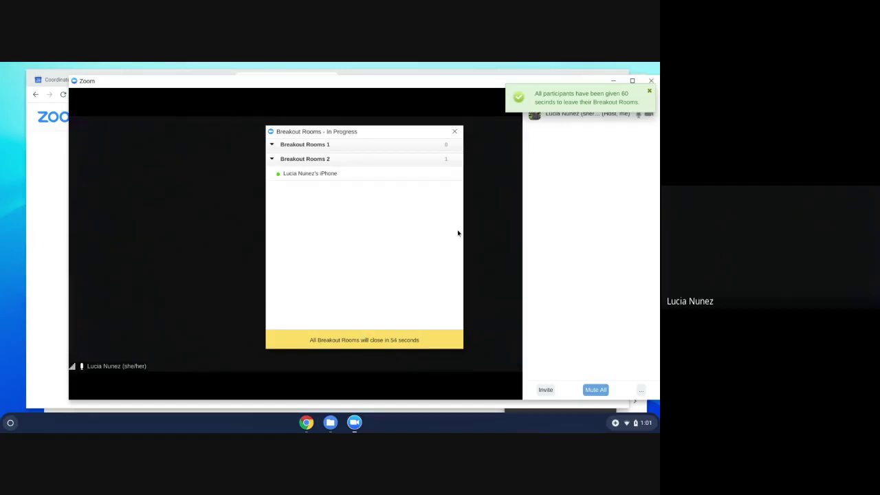
Close the Breakout Rooms window after the rooms have ended.
{"action": "left_click", "coordinate": [453, 132]}
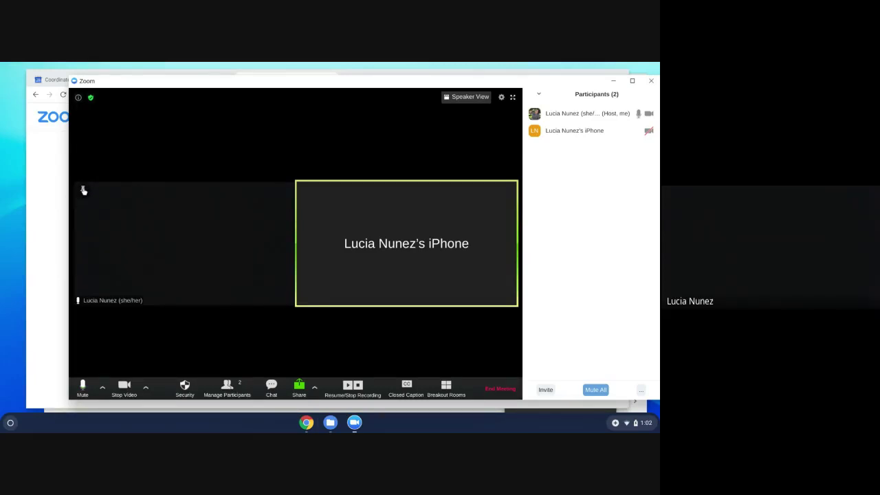
Pin the host's video as the main view, unpin it back to two tiles, then bring up End Meeting.
{"action": "left_click", "coordinate": [83, 191]}
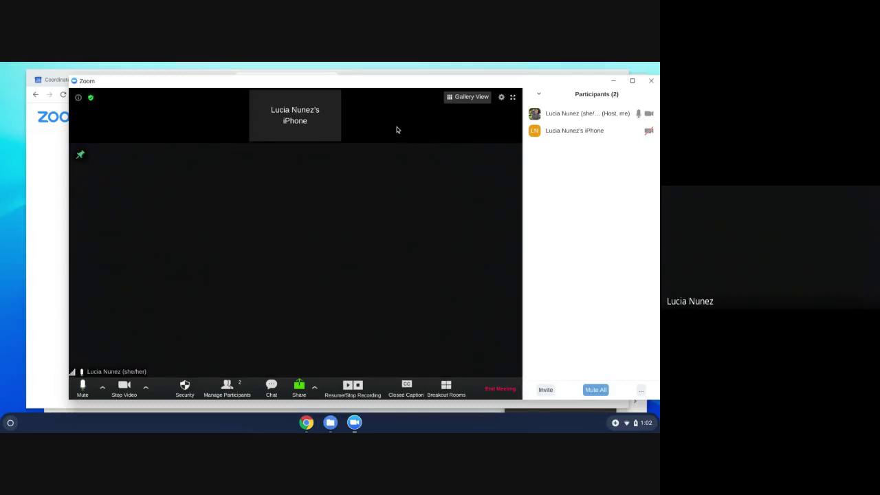
{"action": "mouse_move", "coordinate": [547, 113]}
{"action": "left_click", "coordinate": [79, 156]}
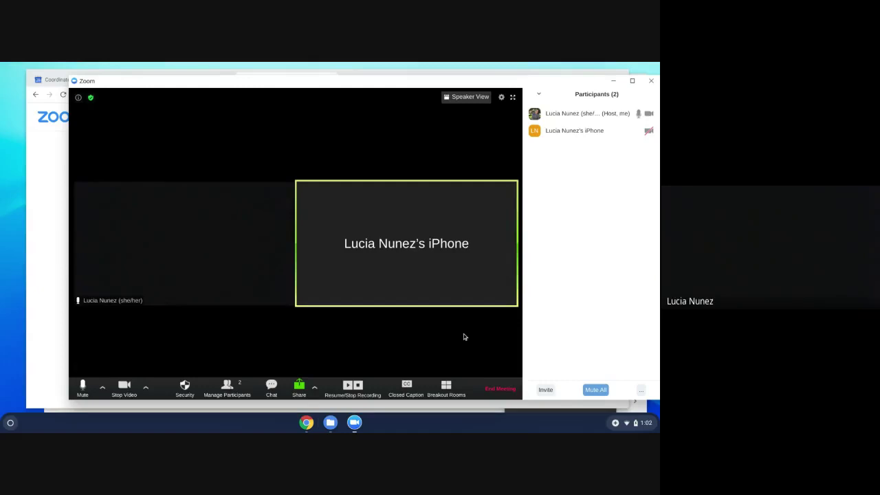
{"action": "left_click", "coordinate": [487, 390]}
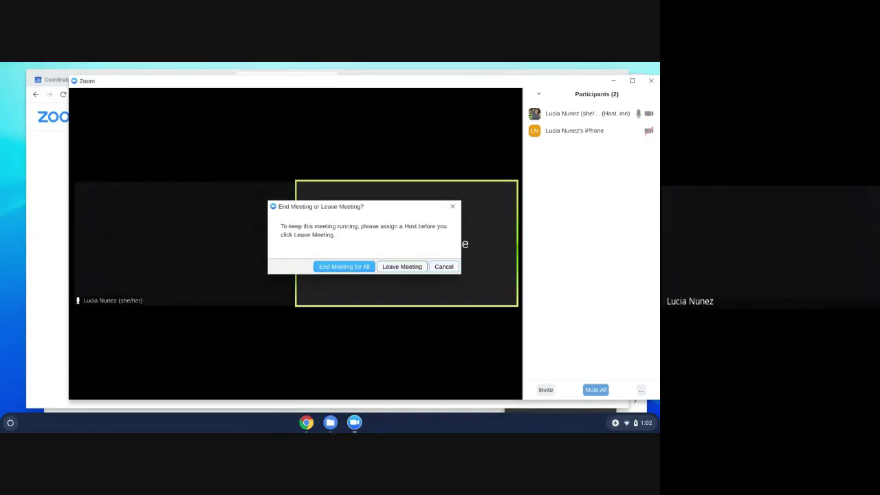
End the Zoom meeting for all participants and return to the Google Meet tab in Chrome.
{"action": "mouse_move", "coordinate": [616, 140]}
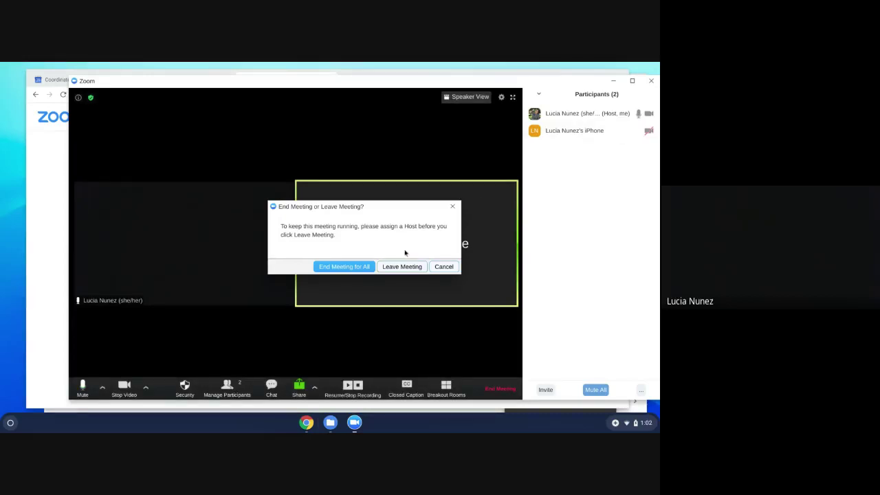
{"action": "left_click", "coordinate": [335, 267]}
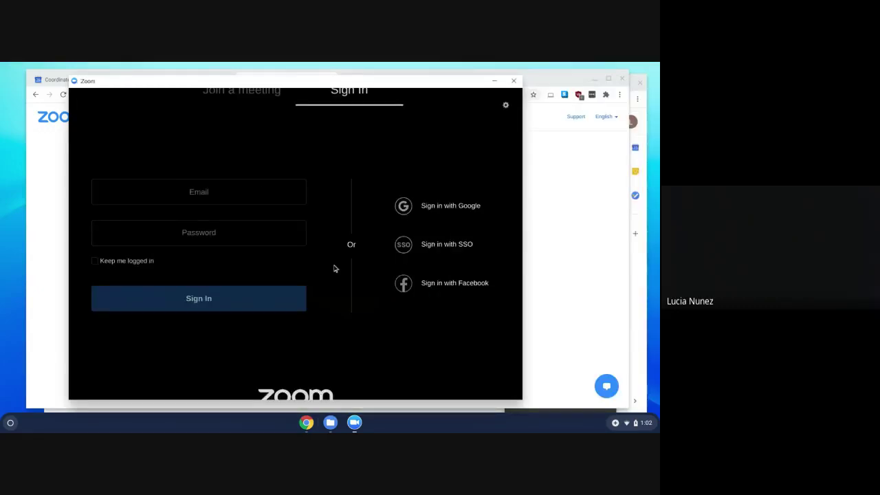
{"action": "left_click", "coordinate": [48, 206]}
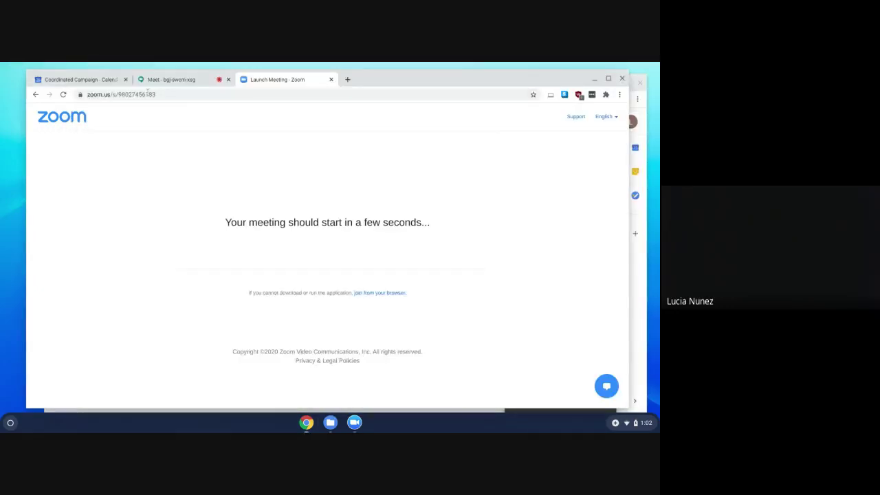
{"action": "left_click", "coordinate": [168, 80]}
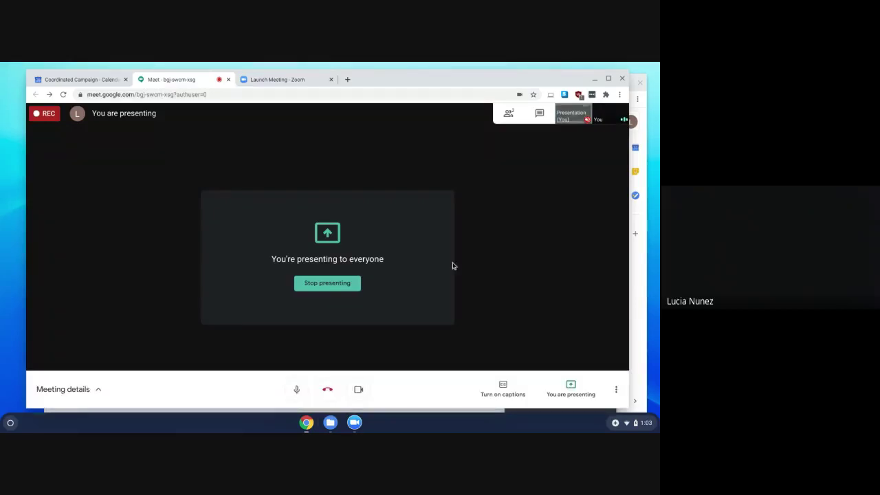